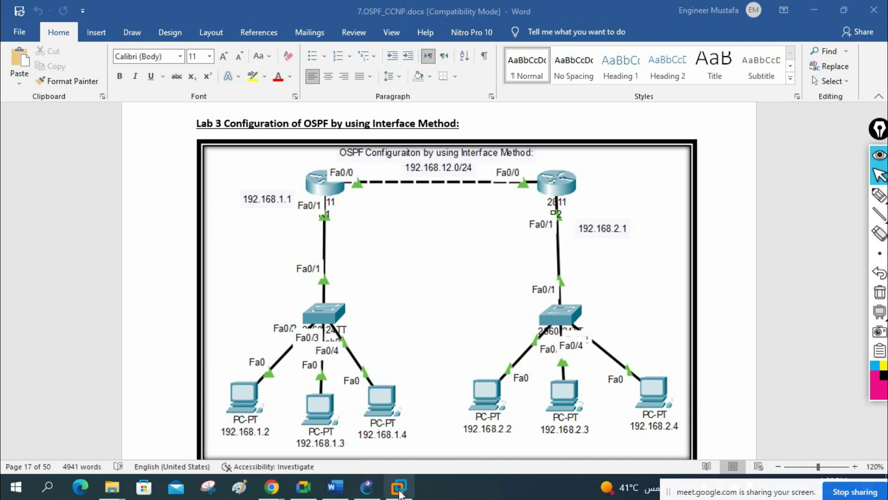
# Examine R1's interface addressing and OSPF router ID commands in the Lab 3 configuration table
pyautogui.scroll(-6, 604, 347)
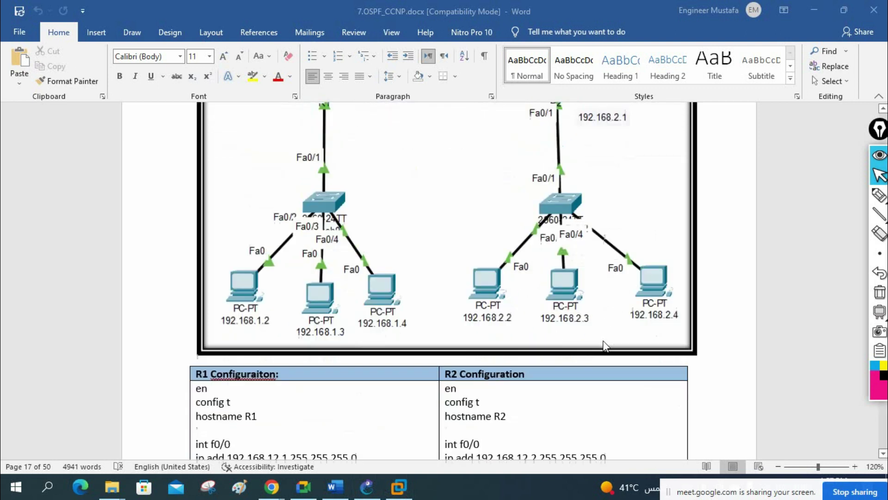
pyautogui.scroll(-2, 604, 347)
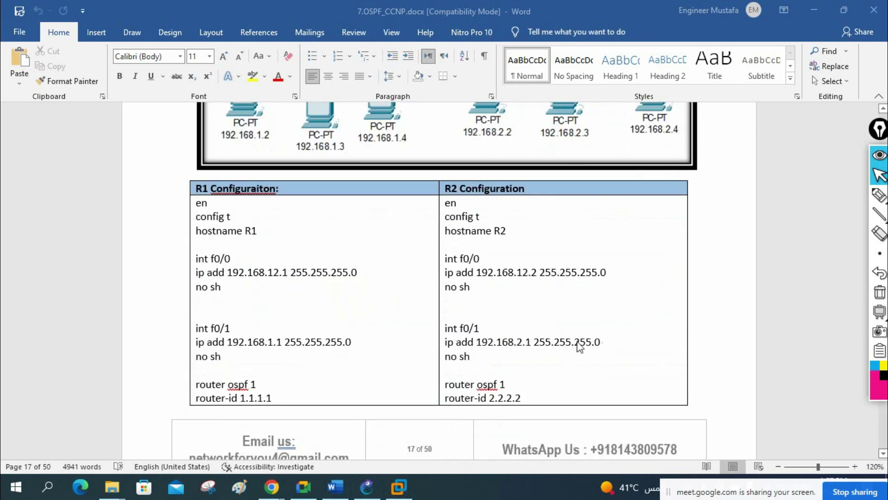
pyautogui.moveTo(230, 358); pyautogui.dragTo(191, 202)
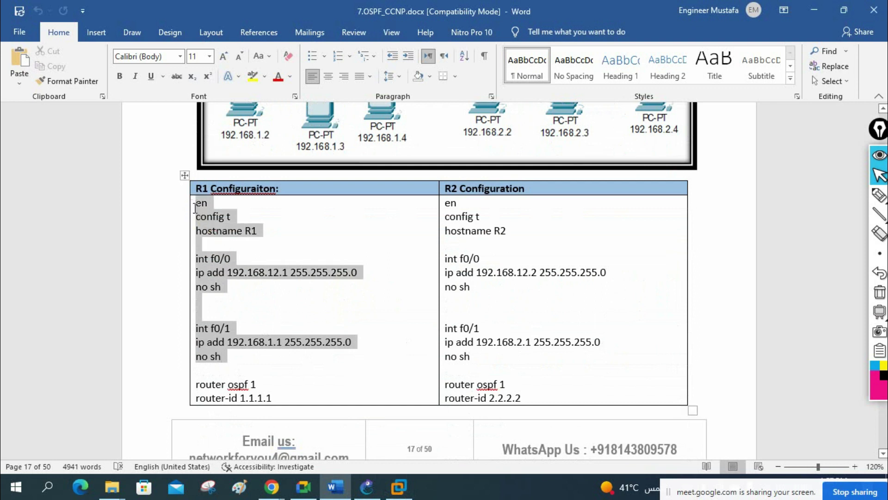
pyautogui.scroll(-3, 435, 377)
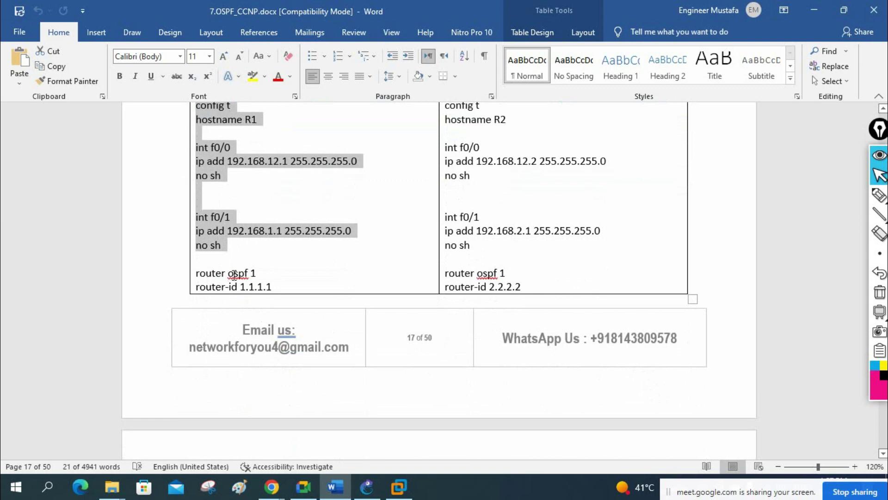
pyautogui.moveTo(274, 284); pyautogui.dragTo(188, 286)
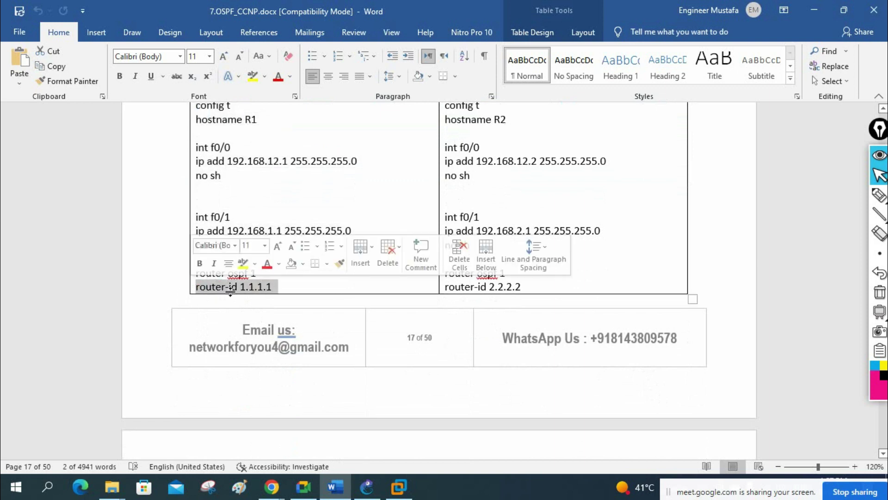
pyautogui.click(275, 286)
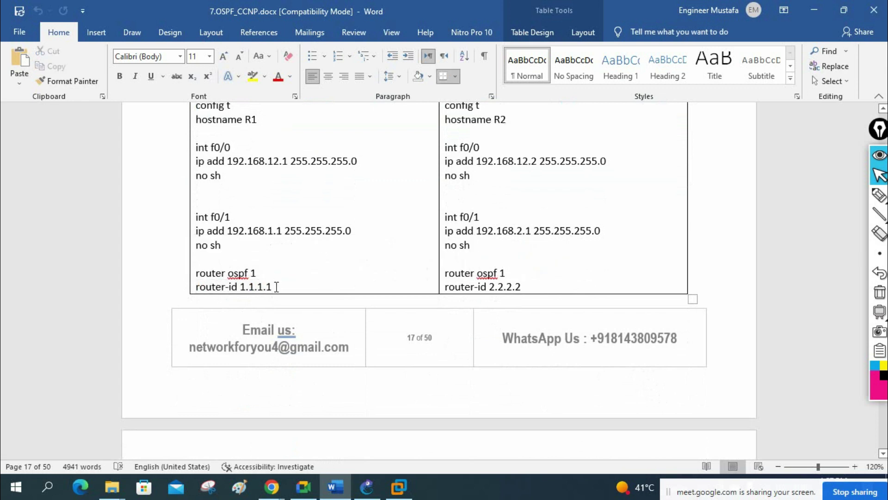
# Examine R1's interface-level OSPF commands, matching their process number with the router ospf line and checking the area
pyautogui.scroll(-7, 277, 286)
pyautogui.moveTo(233, 254); pyautogui.dragTo(204, 267)
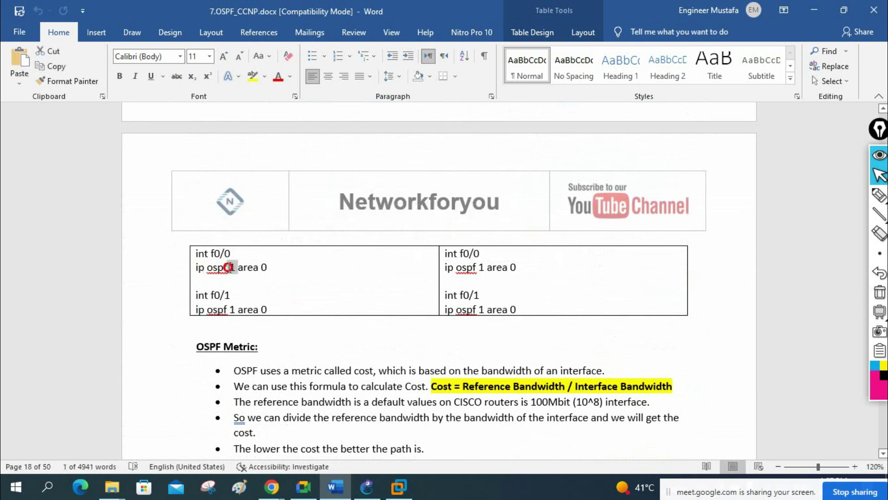
pyautogui.scroll(5, 224, 259)
pyautogui.doubleClick(252, 198)
pyautogui.scroll(-4, 245, 254)
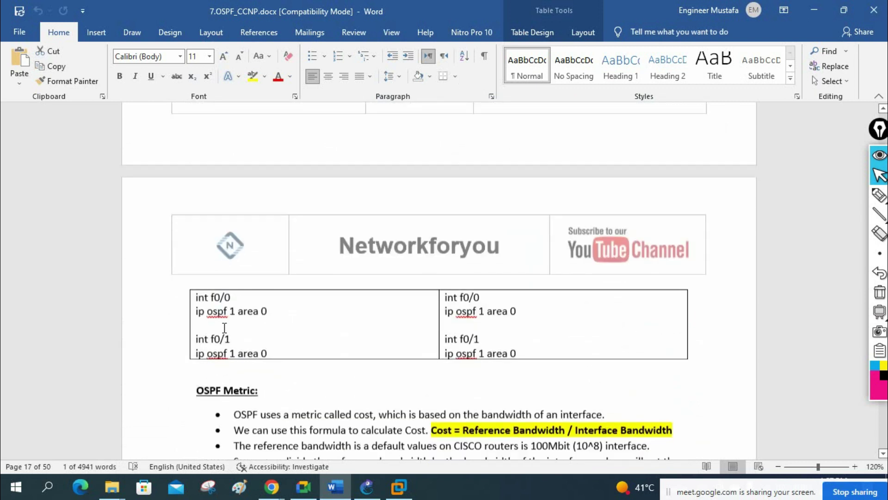
pyautogui.doubleClick(232, 304)
pyautogui.doubleClick(264, 304)
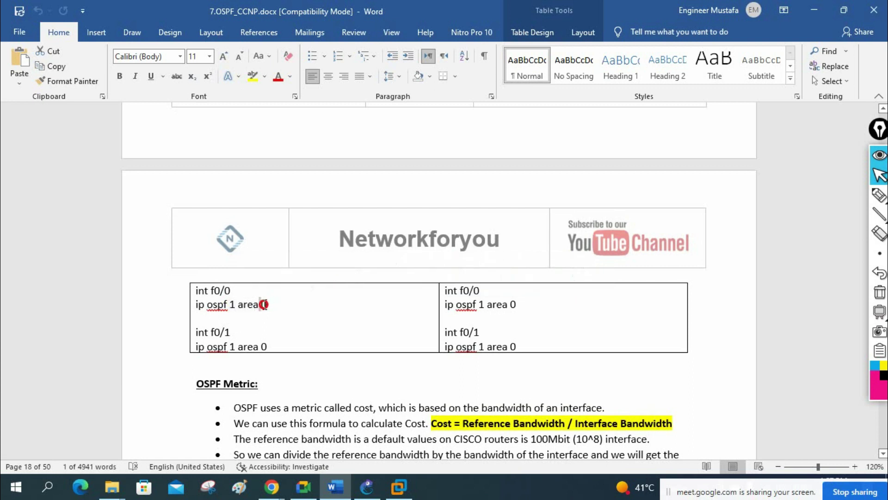
pyautogui.click(260, 304)
pyautogui.moveTo(272, 304); pyautogui.dragTo(182, 294)
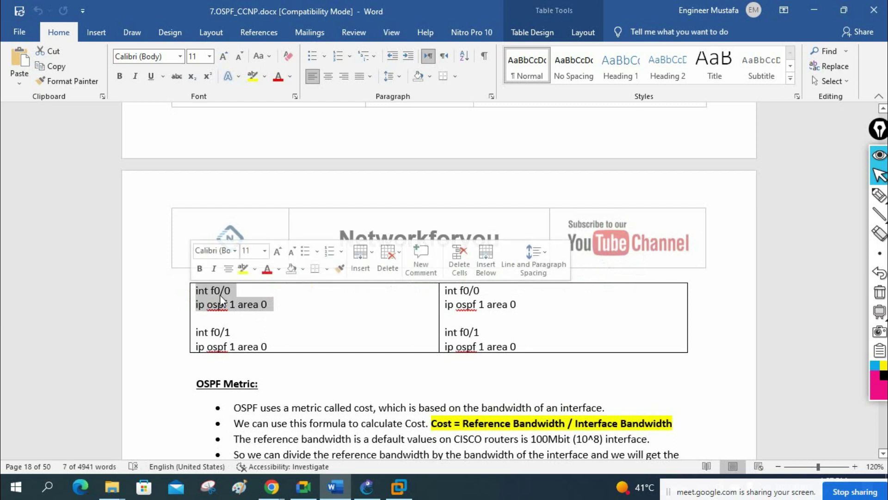
# Compare the lab topology diagram's interfaces with the ip ospf 1 area 0 command in R1's interface configuration
pyautogui.scroll(8, 220, 296)
pyautogui.scroll(4, 221, 296)
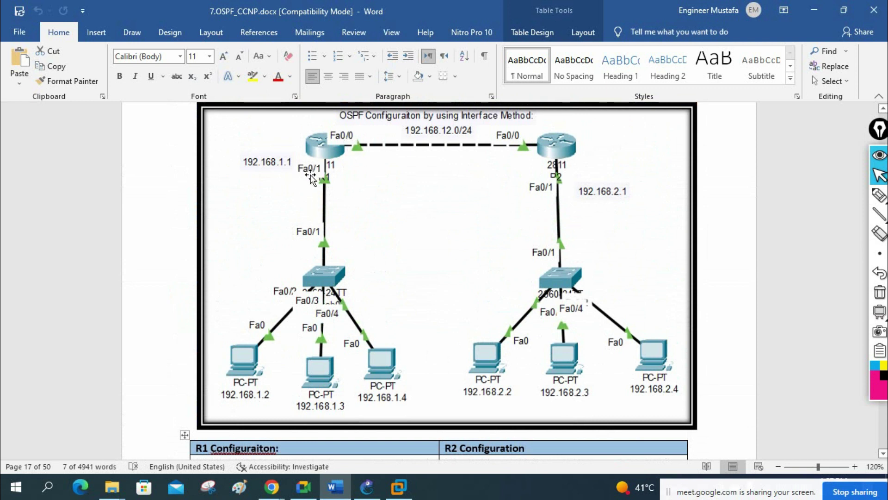
pyautogui.scroll(-13, 300, 178)
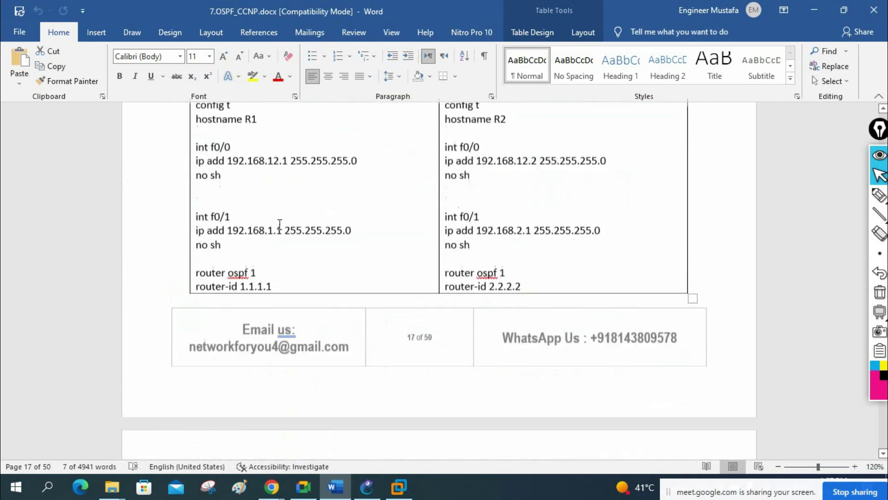
pyautogui.scroll(-1, 259, 234)
pyautogui.moveTo(232, 257); pyautogui.dragTo(196, 259)
pyautogui.click(198, 232)
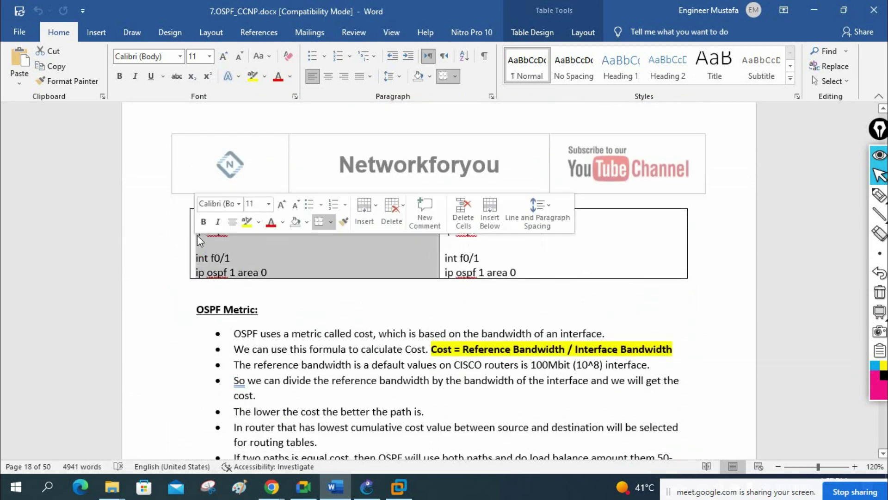
pyautogui.moveTo(198, 230); pyautogui.dragTo(284, 237)
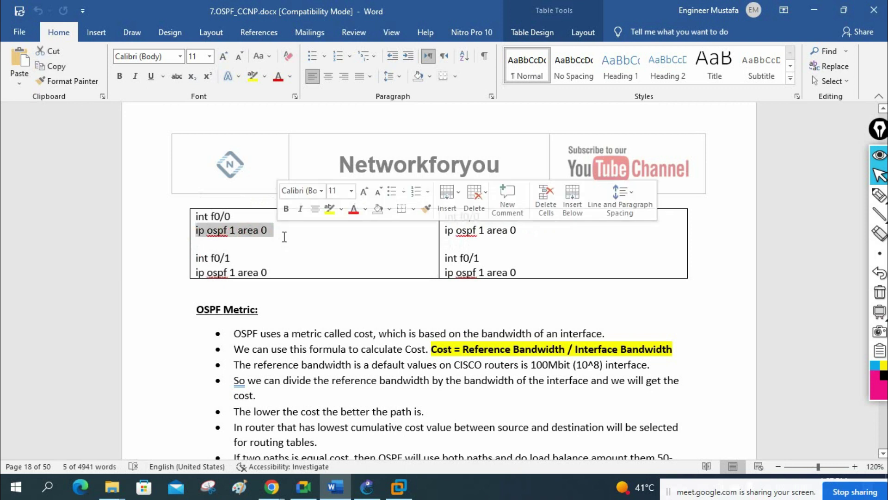
# Switch to GNS3 and place two c3725 routers side by side near the upper edge of the workspace
pyautogui.click(814, 10)
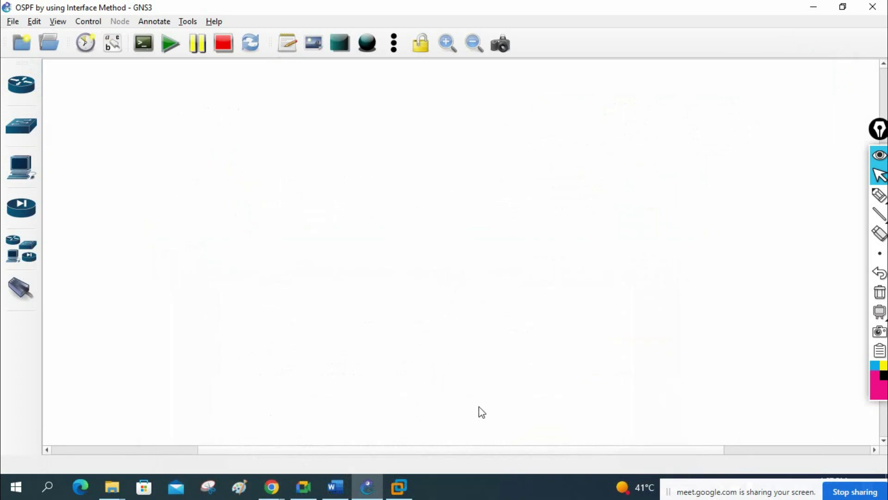
pyautogui.click(29, 88)
pyautogui.click(73, 98)
pyautogui.moveTo(73, 99); pyautogui.dragTo(357, 99)
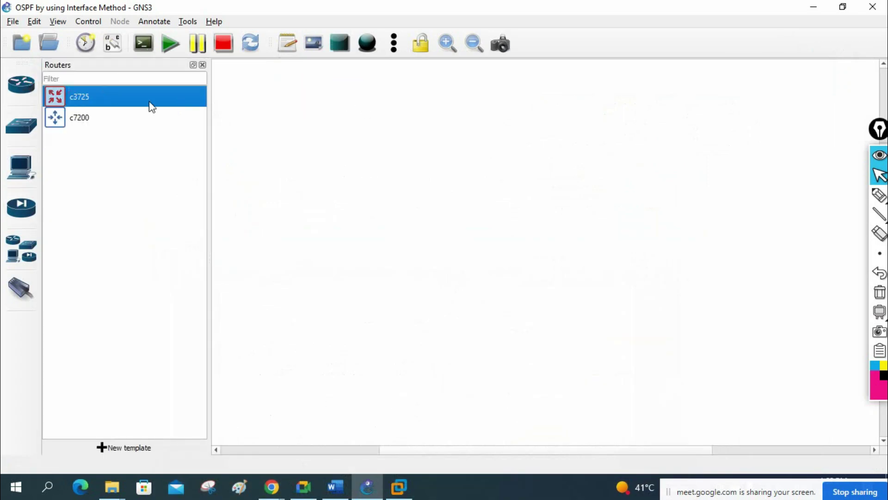
pyautogui.moveTo(67, 95); pyautogui.dragTo(517, 152)
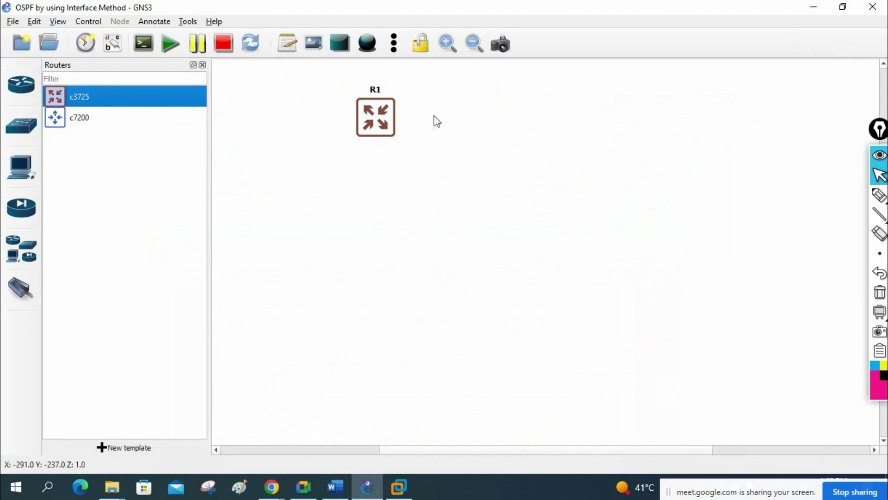
pyautogui.click(202, 64)
pyautogui.moveTo(301, 112); pyautogui.dragTo(192, 103)
pyautogui.moveTo(495, 133); pyautogui.dragTo(324, 101)
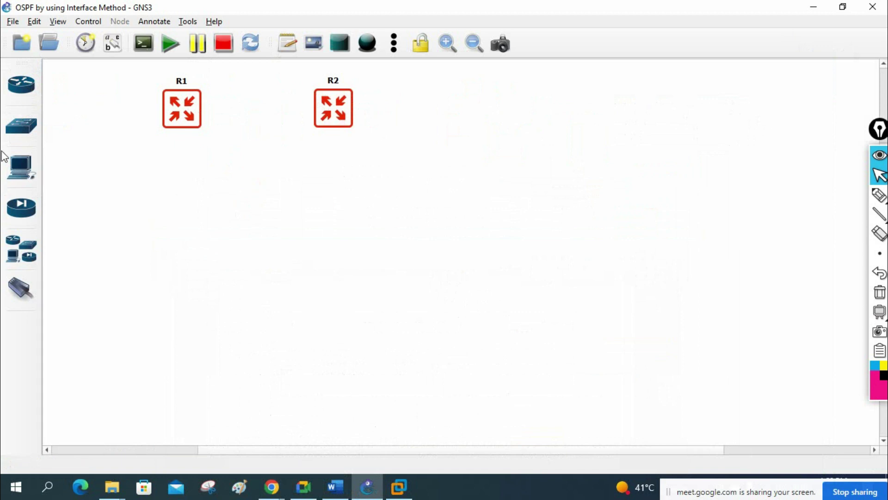
# Add two Ethernet switches to the workspace below the routers
pyautogui.click(21, 125)
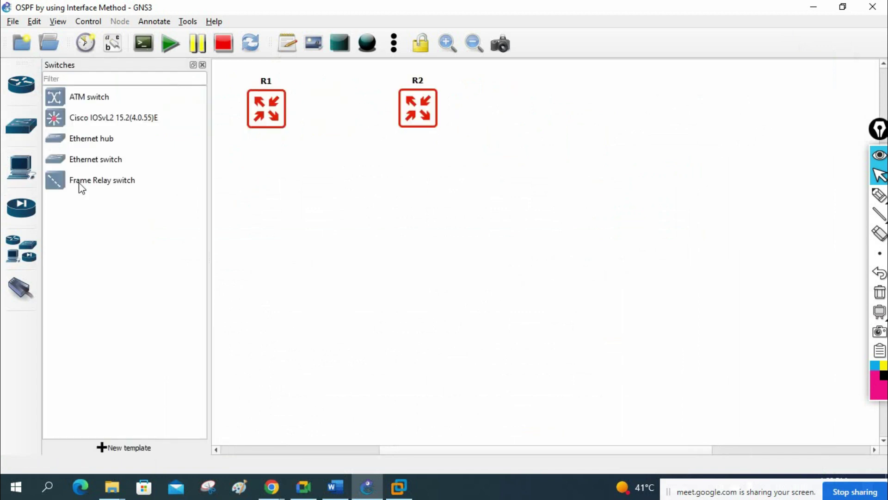
pyautogui.moveTo(74, 164); pyautogui.dragTo(289, 200)
pyautogui.click(420, 259)
pyautogui.moveTo(65, 162); pyautogui.dragTo(461, 199)
pyautogui.click(420, 260)
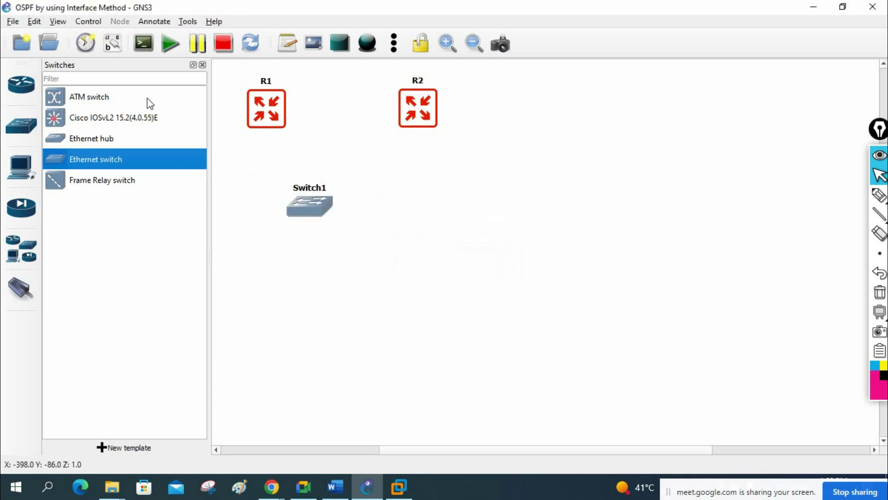
pyautogui.click(202, 64)
# Start all devices and move Switch1 beneath R1 and Switch2 beneath R2
pyautogui.click(171, 44)
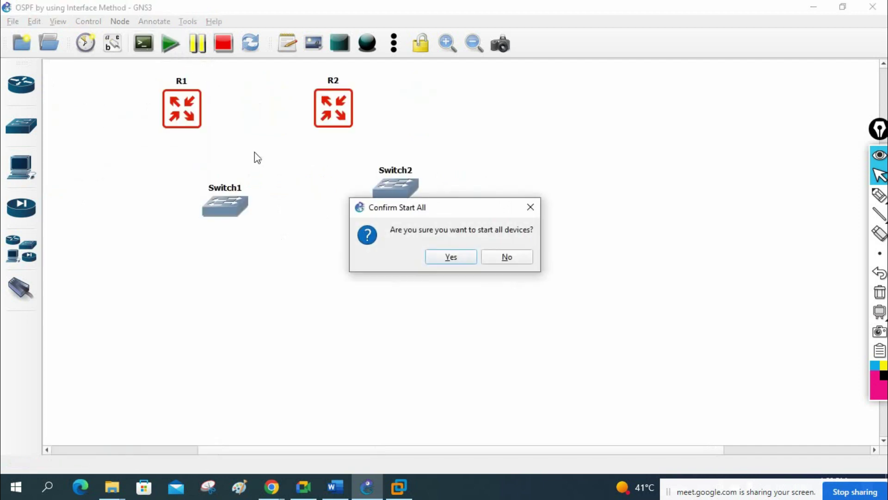
pyautogui.click(451, 256)
pyautogui.moveTo(232, 211); pyautogui.dragTo(181, 196)
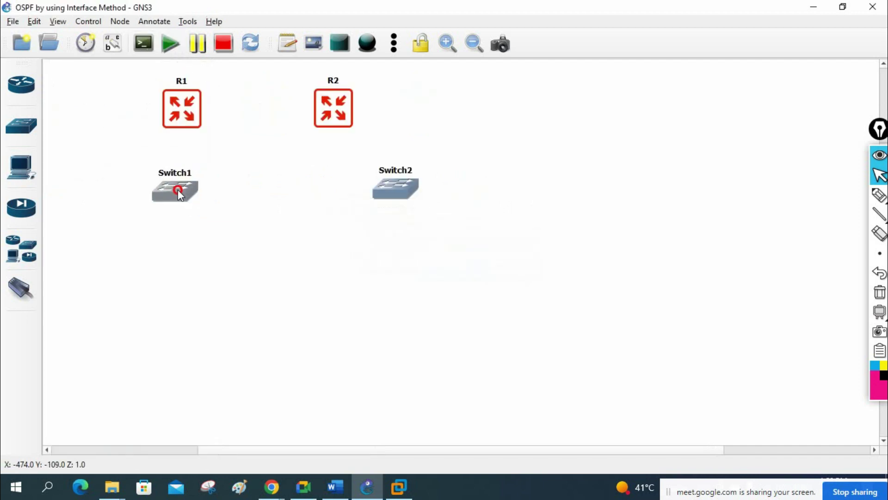
pyautogui.moveTo(390, 195); pyautogui.dragTo(327, 200)
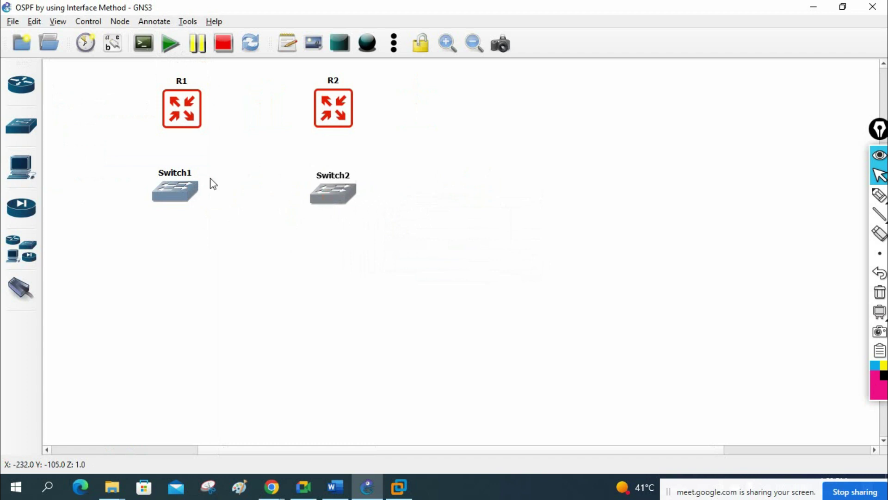
# Rename the switch below R1 to SW1 and the switch below R2 to SW2
pyautogui.doubleClick(173, 175)
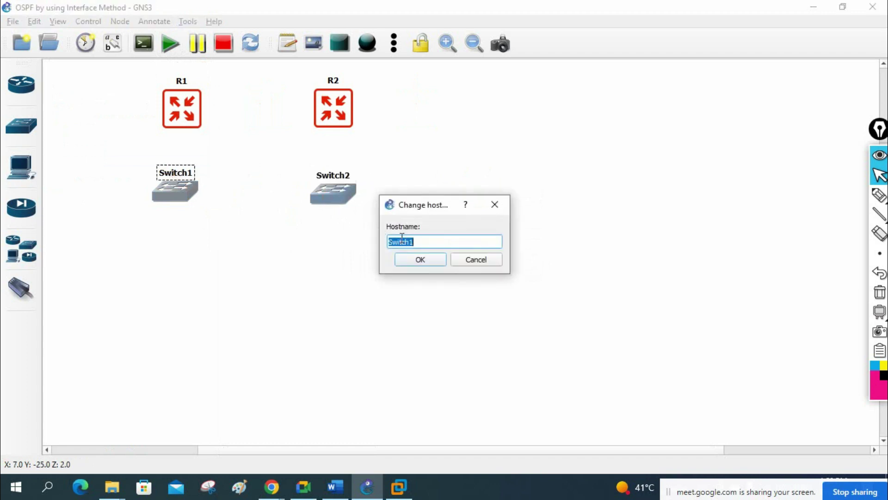
pyautogui.write('SW1')
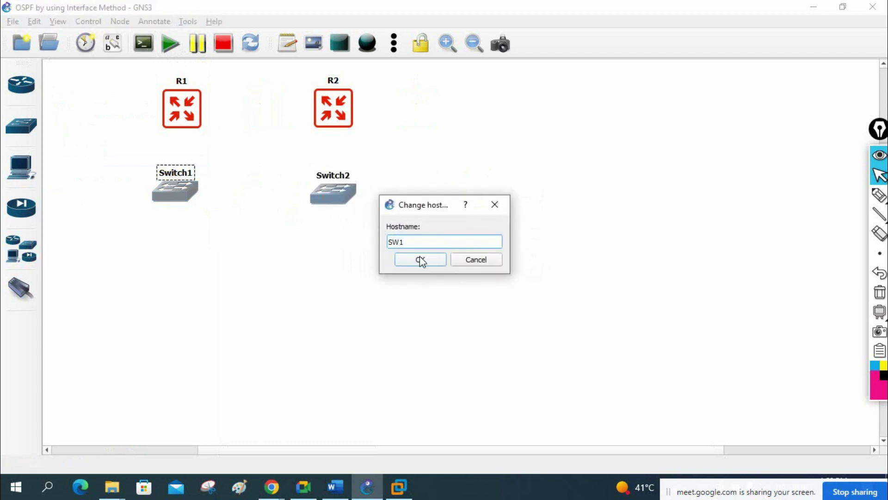
pyautogui.click(421, 259)
pyautogui.doubleClick(331, 177)
pyautogui.write('SW2')
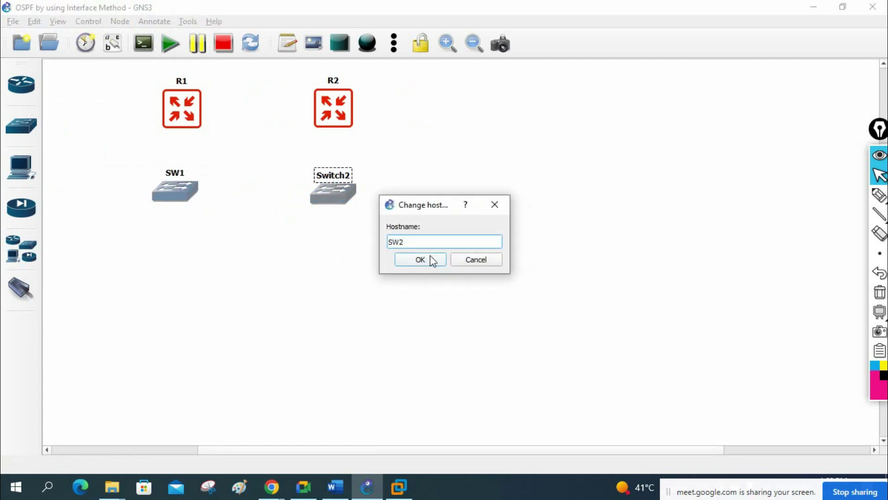
pyautogui.click(431, 259)
# Link R1's f0/0 interface to port e0 of SW1
pyautogui.click(28, 291)
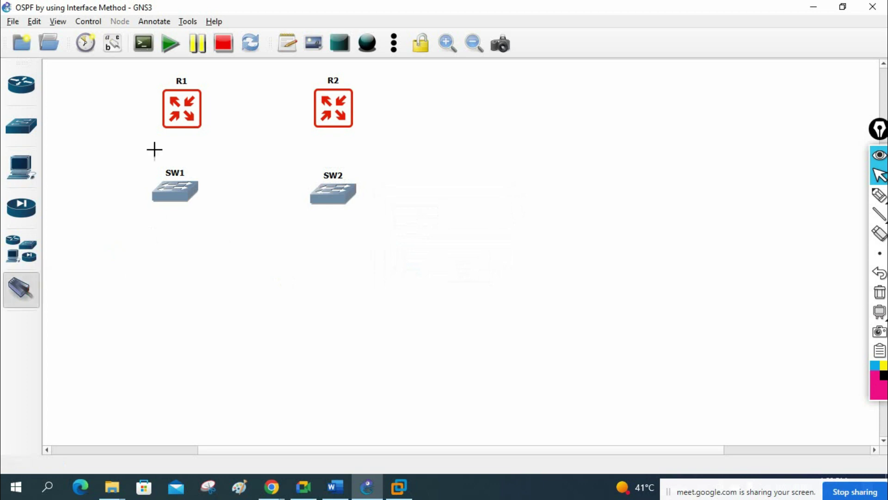
pyautogui.click(182, 119)
pyautogui.click(208, 145)
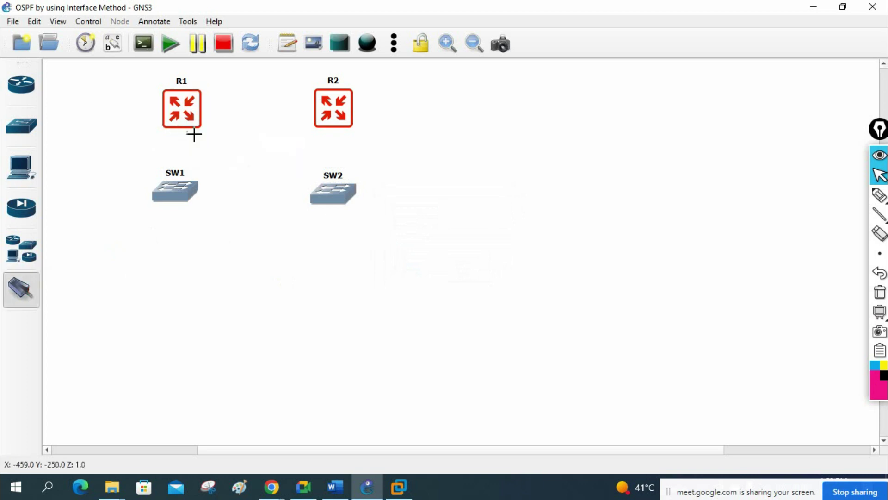
pyautogui.click(184, 187)
pyautogui.click(193, 193)
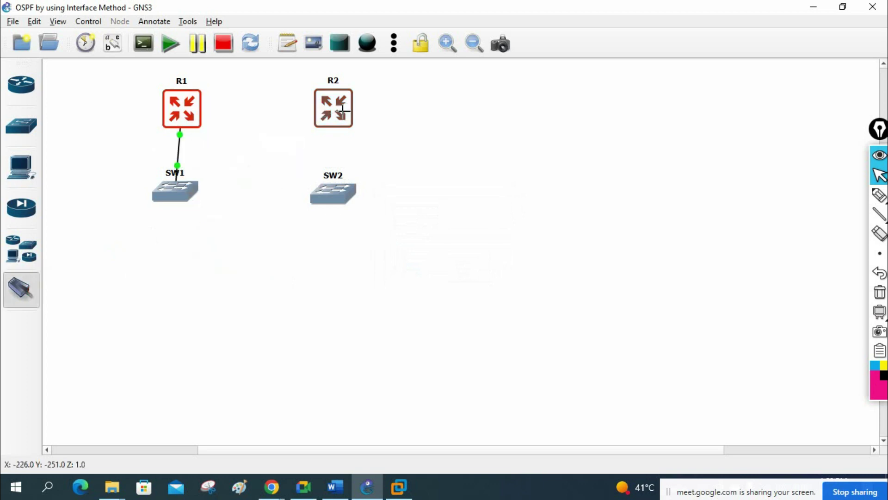
# Link R2's f0/0 interface to port e0 of SW2
pyautogui.click(342, 116)
pyautogui.click(365, 123)
pyautogui.click(337, 191)
pyautogui.click(347, 198)
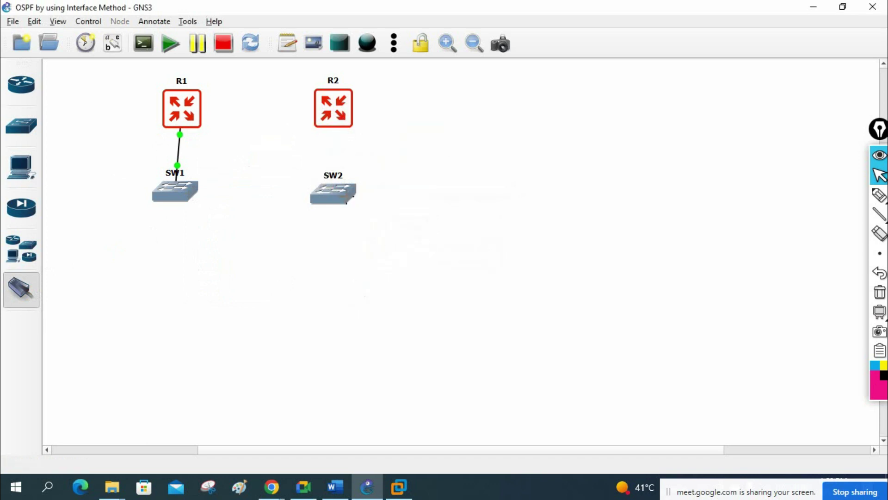
# Show the interface labels and move both switches lower, with the SW1 and SW2 names placed on their outer sides
pyautogui.click(112, 43)
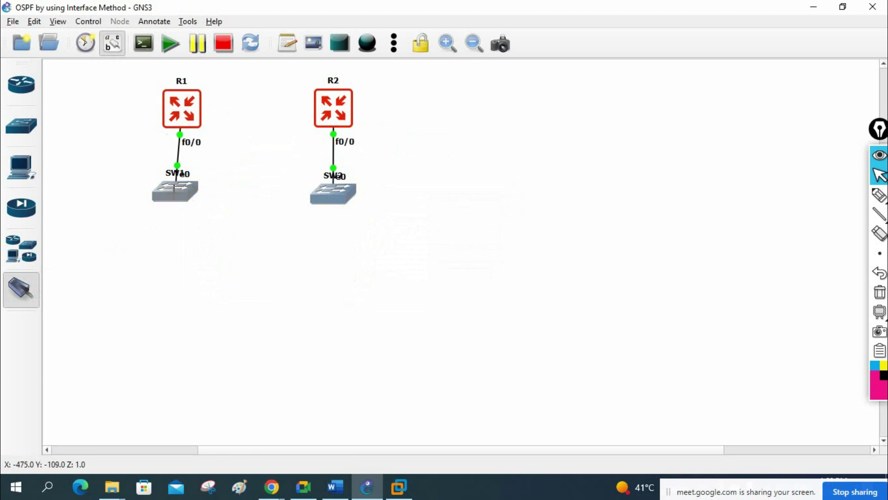
pyautogui.rightClick(53, 232)
pyautogui.moveTo(164, 201); pyautogui.dragTo(138, 228)
pyautogui.moveTo(320, 198); pyautogui.dragTo(368, 228)
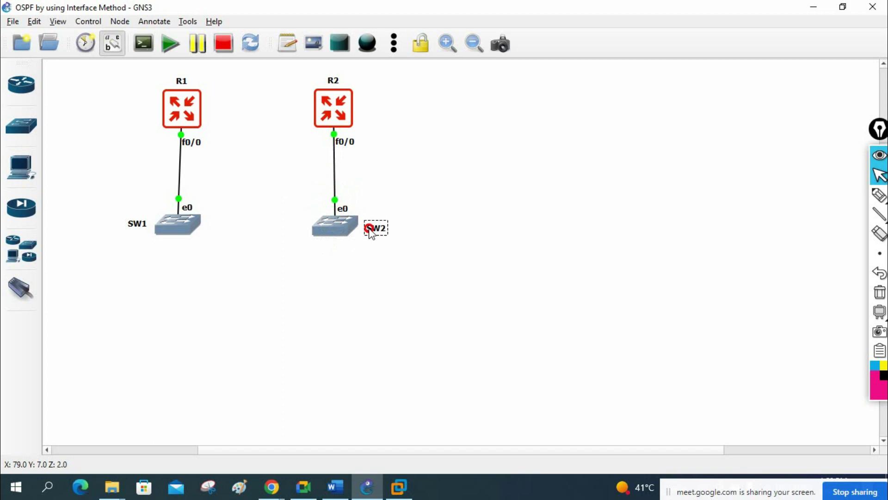
# Link R1's f0/1 interface to R2's f0/1 interface
pyautogui.click(22, 288)
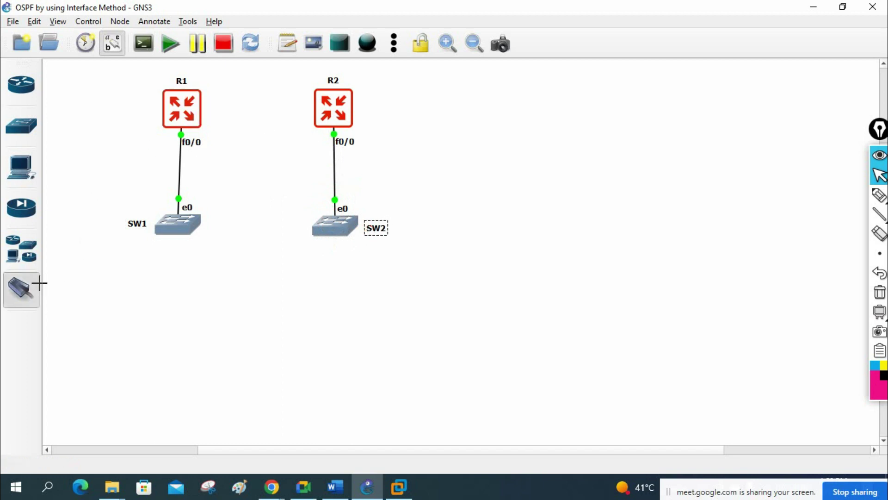
pyautogui.click(208, 106)
pyautogui.click(231, 118)
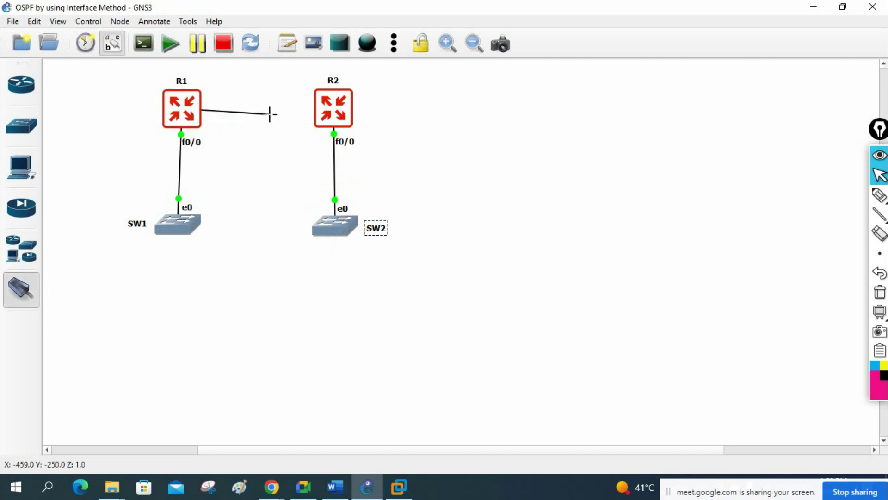
pyautogui.click(319, 106)
pyautogui.click(333, 113)
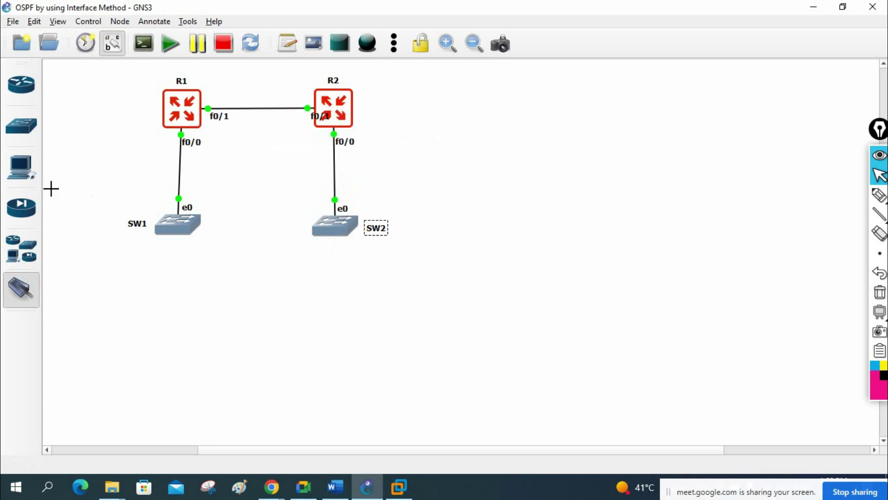
# Stop adding links and place both f0/1 labels above the link between R1 and R2
pyautogui.click(21, 288)
pyautogui.moveTo(221, 116); pyautogui.dragTo(223, 96)
pyautogui.moveTo(319, 116); pyautogui.dragTo(297, 94)
pyautogui.click(199, 269)
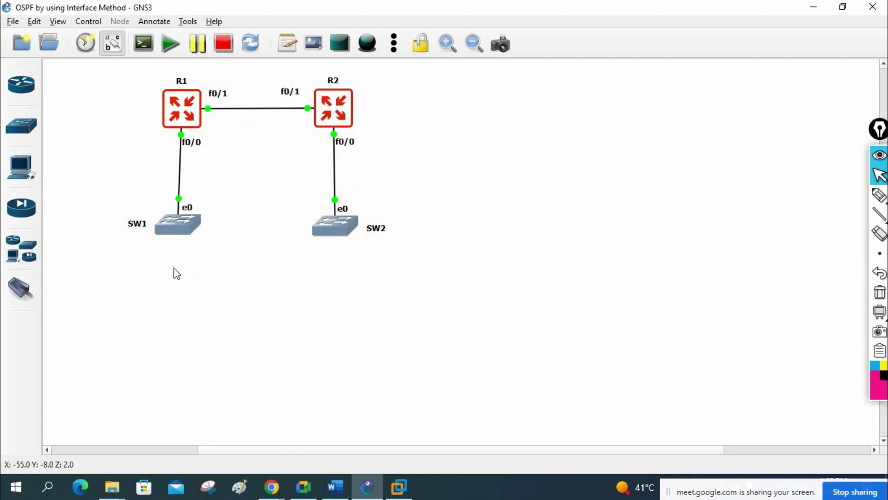
# Add four VPCS end devices below the switches, all on the server DESKTOP-NOE41S1
pyautogui.click(21, 167)
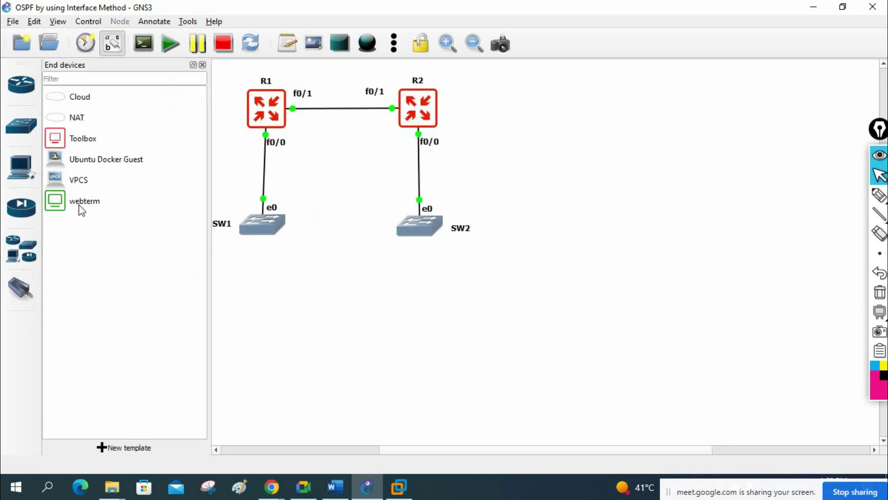
pyautogui.moveTo(60, 180); pyautogui.dragTo(242, 290)
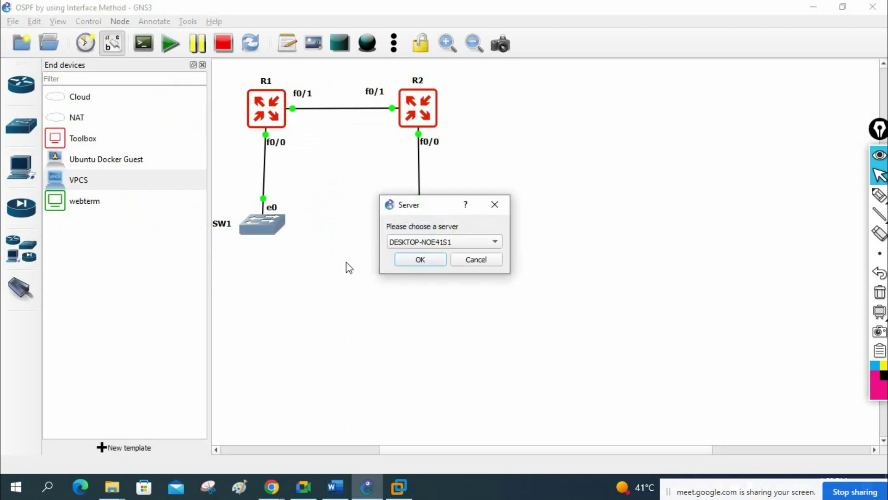
pyautogui.click(420, 259)
pyautogui.moveTo(81, 183); pyautogui.dragTo(471, 302)
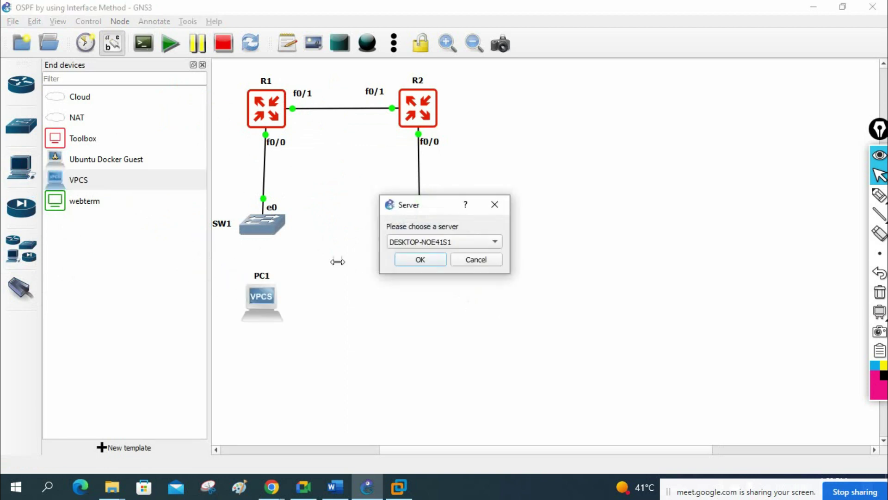
pyautogui.click(427, 258)
pyautogui.moveTo(103, 185); pyautogui.dragTo(333, 303)
pyautogui.click(407, 260)
pyautogui.moveTo(103, 183); pyautogui.dragTo(561, 313)
pyautogui.click(401, 258)
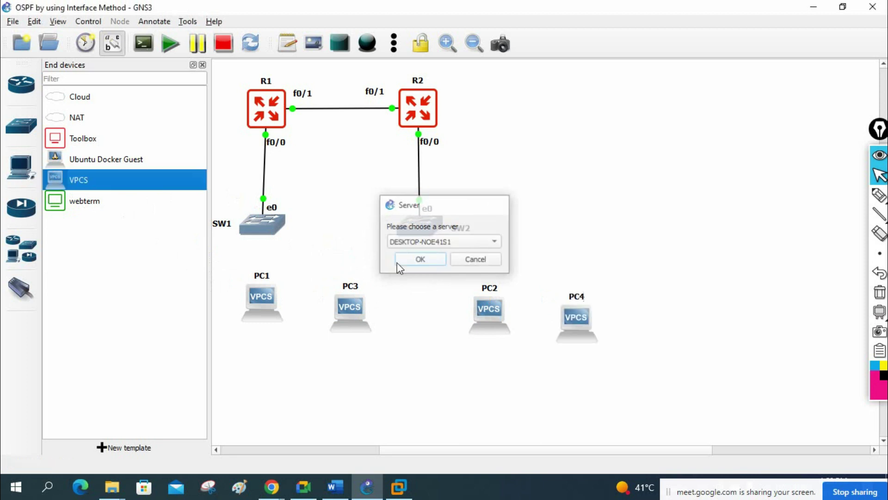
# Close the device list and arrange the VPCS nodes in a row, with PC1 and PC2 under SW1 and PC3 and PC4 under SW2
pyautogui.click(202, 64)
pyautogui.moveTo(178, 304); pyautogui.dragTo(97, 306)
pyautogui.moveTo(273, 321); pyautogui.dragTo(206, 309)
pyautogui.moveTo(367, 303); pyautogui.dragTo(322, 308)
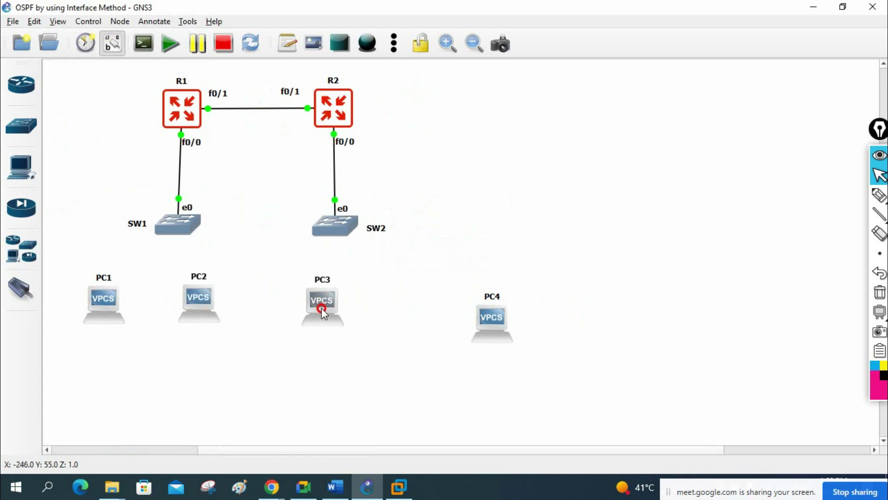
pyautogui.moveTo(498, 319); pyautogui.dragTo(411, 295)
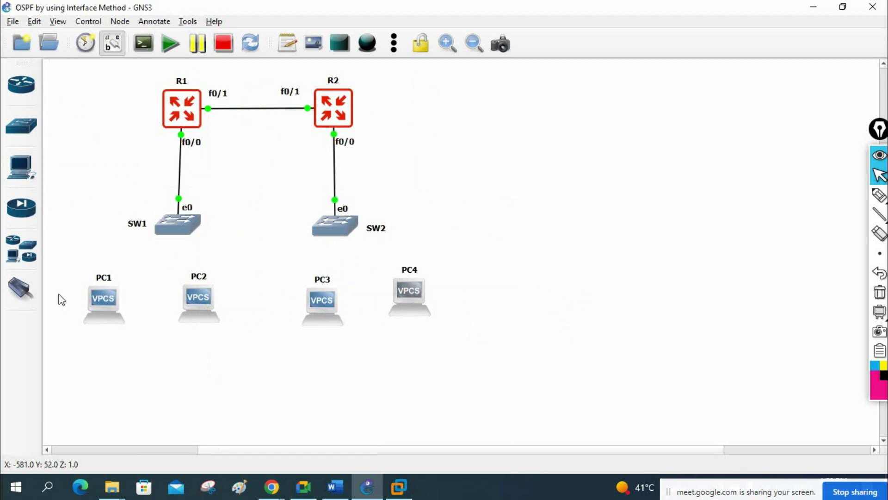
# Link PC1's Ethernet0 to port Ethernet1 of SW1
pyautogui.click(13, 291)
pyautogui.click(103, 296)
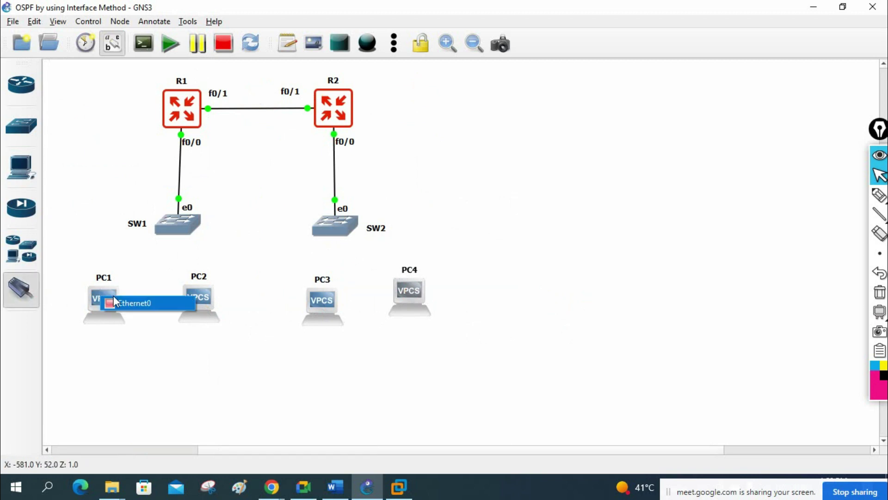
pyautogui.click(121, 303)
pyautogui.click(174, 227)
pyautogui.click(203, 245)
# Link PC2's Ethernet0 to port Ethernet2 of SW1
pyautogui.click(109, 292)
pyautogui.click(118, 300)
pyautogui.click(200, 299)
pyautogui.click(213, 306)
pyautogui.click(187, 229)
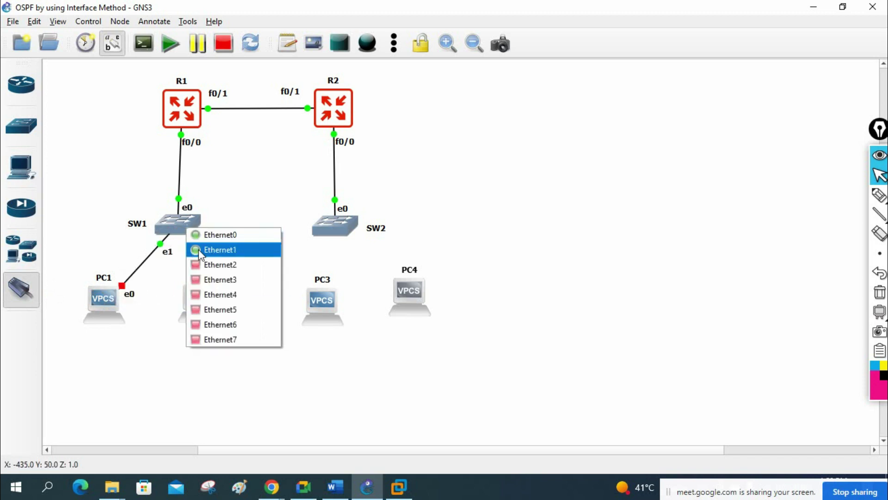
pyautogui.click(206, 264)
# Link port Ethernet1 of SW2 to PC3's Ethernet0
pyautogui.click(325, 240)
pyautogui.click(356, 250)
pyautogui.click(321, 303)
pyautogui.click(322, 308)
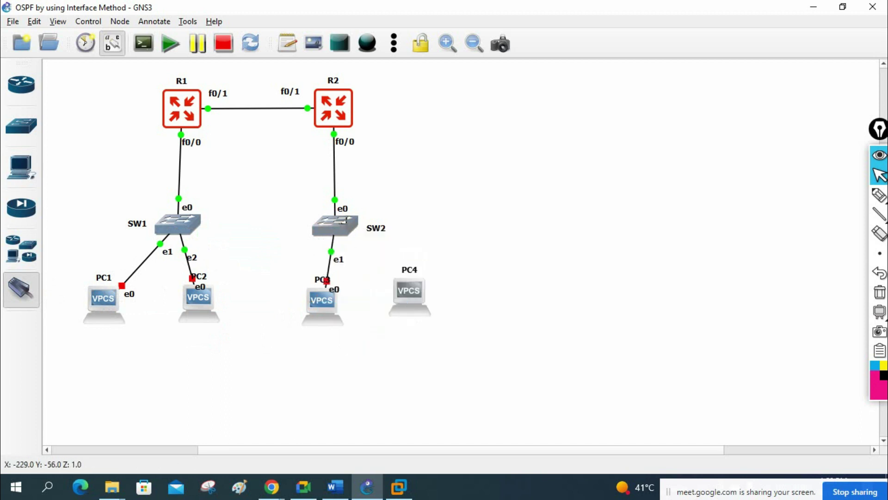
# Link port Ethernet2 of SW2 to PC4's Ethernet0 and stop adding links
pyautogui.click(347, 225)
pyautogui.click(382, 261)
pyautogui.click(413, 296)
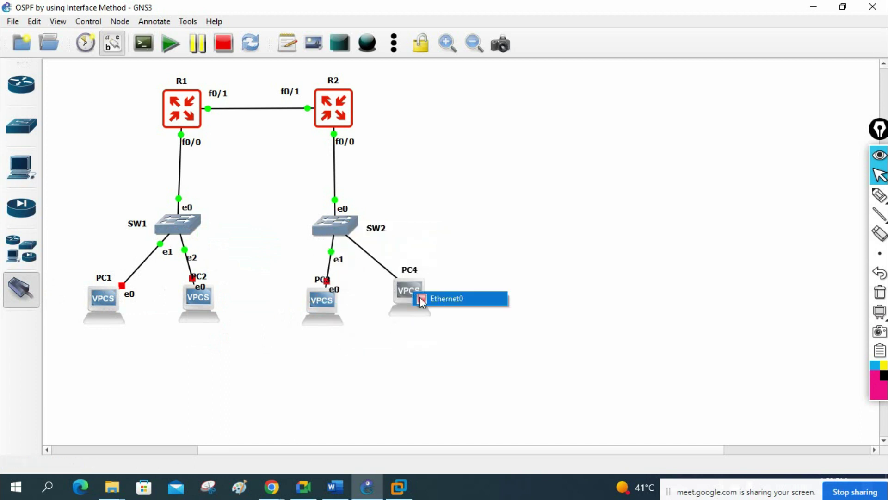
pyautogui.click(428, 298)
pyautogui.click(39, 296)
# Change SW1's symbol to the switch from Affinity-square-blue and move its e1 label to the outer side of the PC1 link
pyautogui.rightClick(178, 226)
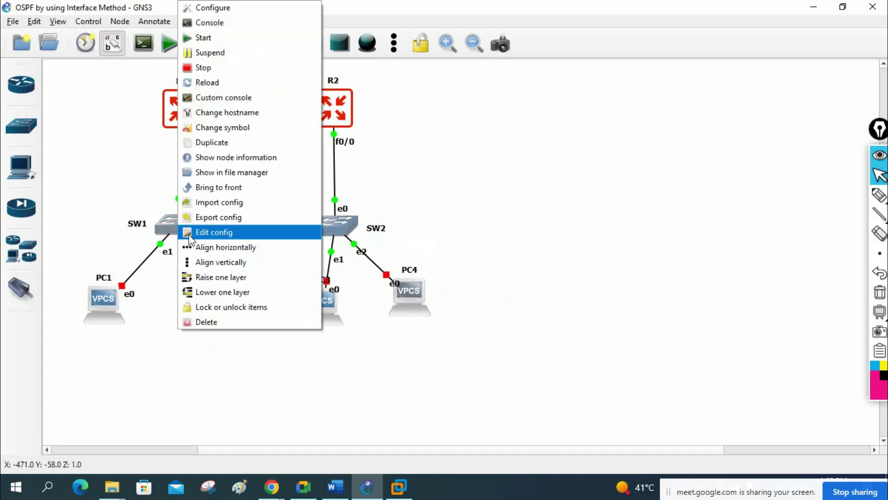
pyautogui.click(207, 127)
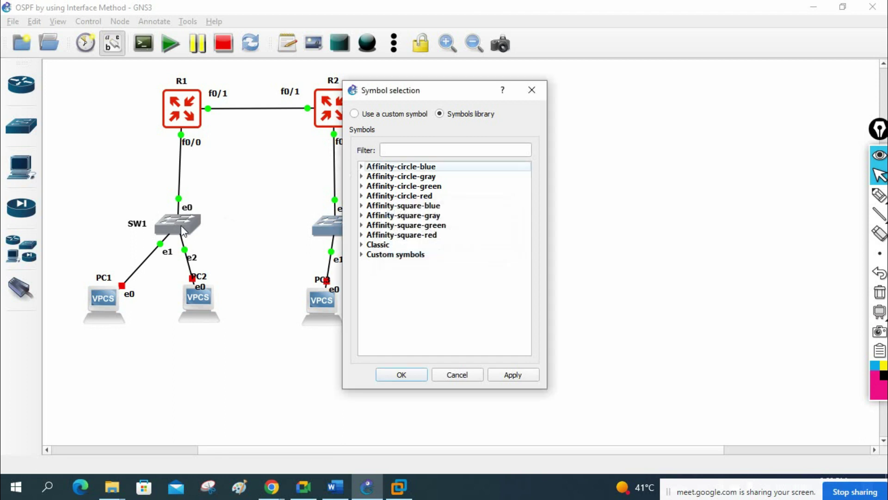
pyautogui.click(362, 206)
pyautogui.click(403, 150)
pyautogui.write('sw')
pyautogui.click(410, 234)
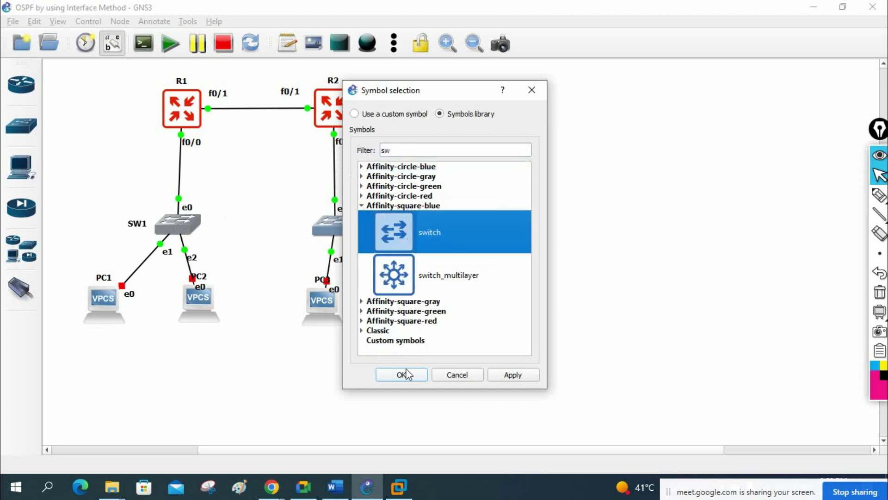
pyautogui.click(402, 374)
pyautogui.moveTo(167, 256); pyautogui.dragTo(137, 256)
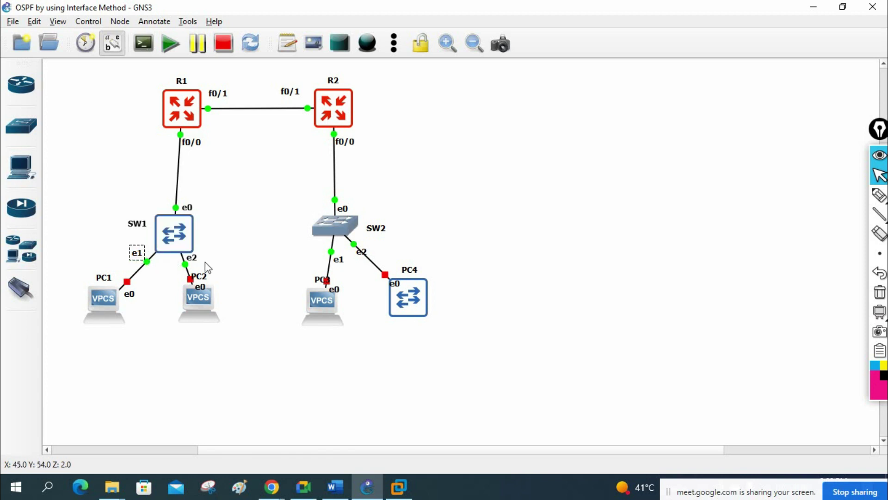
# Open the symbol selection for PC4 and filter the library for "pc"
pyautogui.rightClick(332, 223)
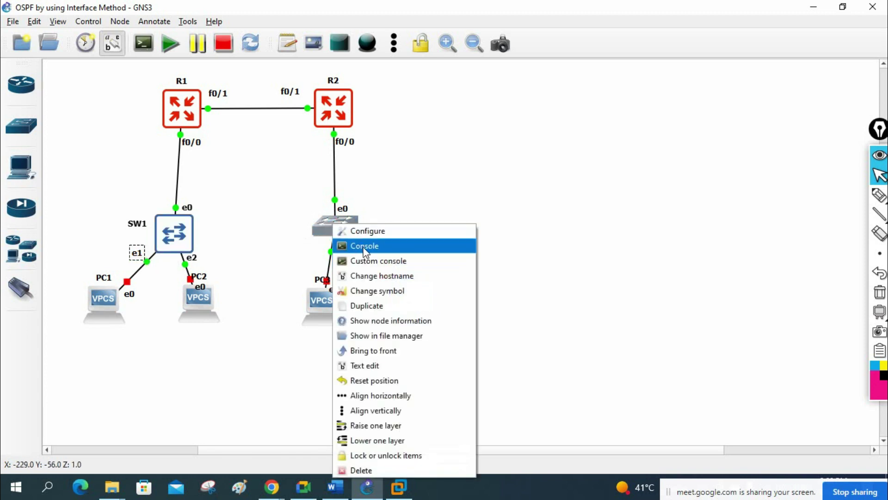
pyautogui.click(593, 193)
pyautogui.rightClick(396, 293)
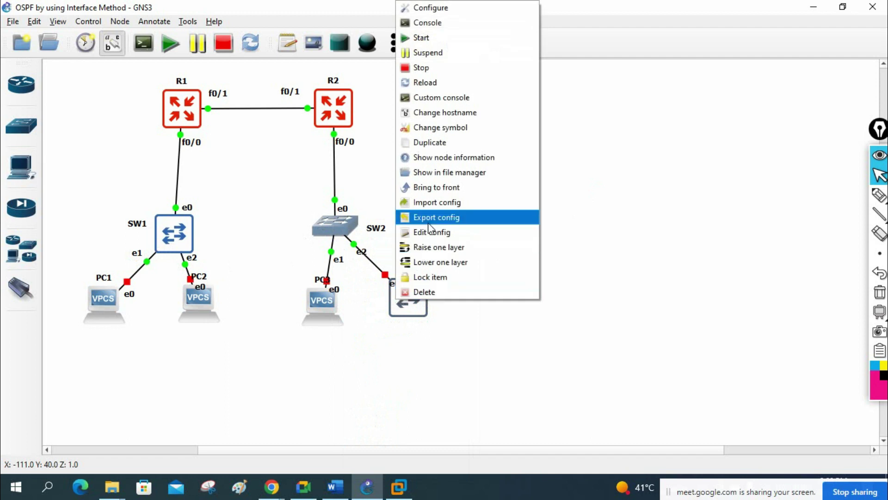
pyautogui.click(440, 128)
pyautogui.click(426, 149)
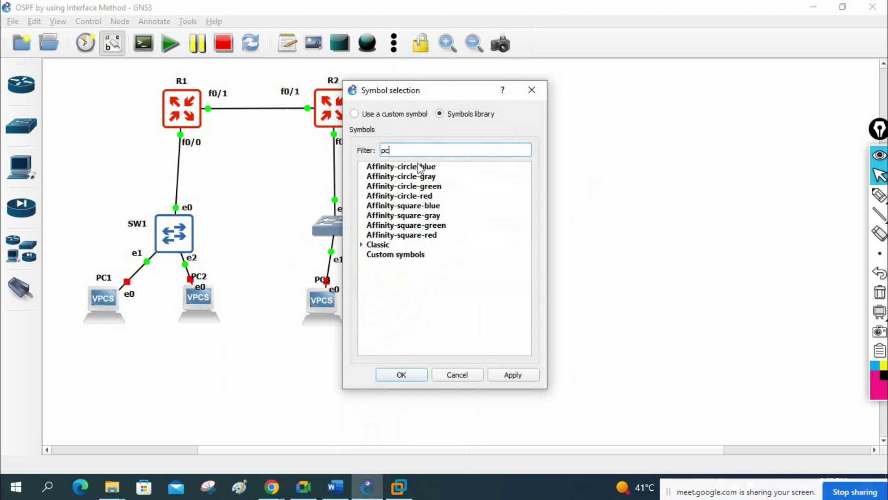
pyautogui.click(391, 197)
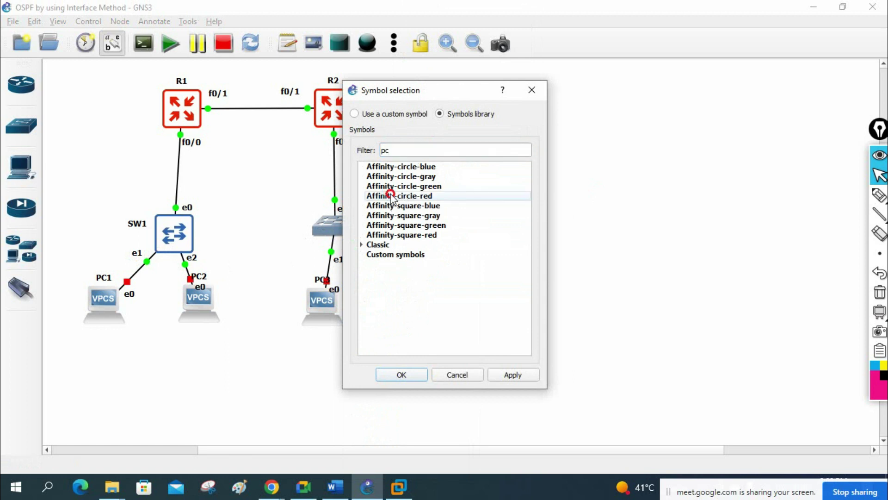
pyautogui.click(399, 149)
pyautogui.doubleClick(399, 150)
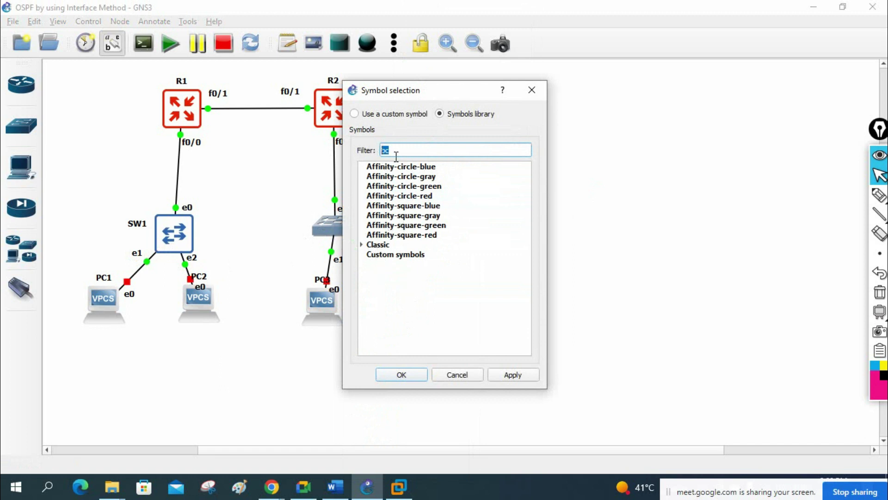
# Filter the symbols for "co", give PC4 the coffee symbol from Affinity-circle-red, and move PC3 and PC4 further apart below SW2
pyautogui.click(361, 216)
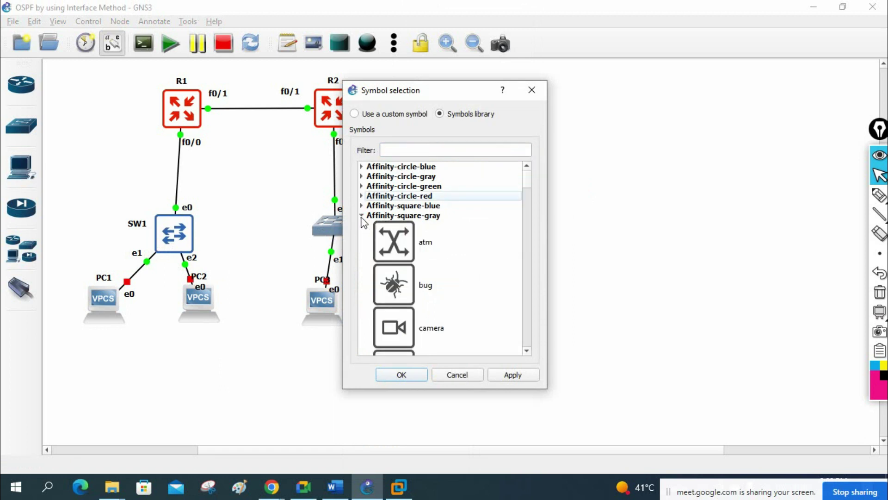
pyautogui.click(362, 196)
pyautogui.click(429, 153)
pyautogui.write('co')
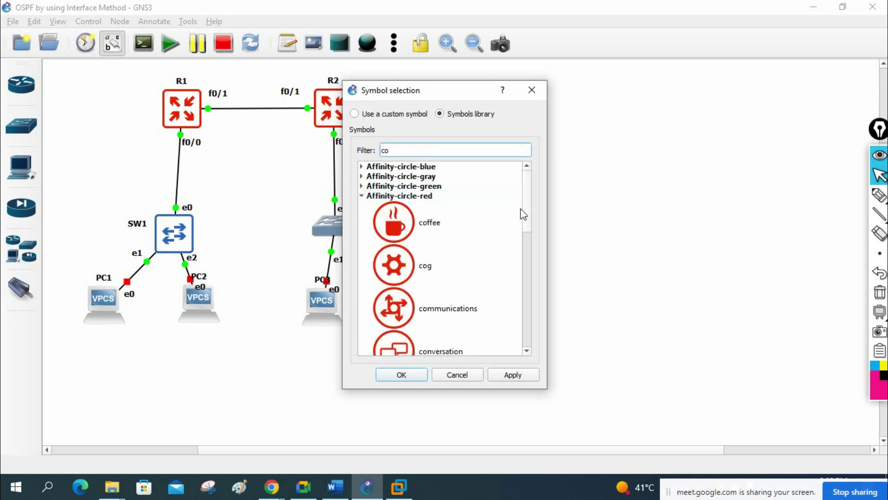
pyautogui.write('mo')
pyautogui.press('BackSpace')
pyautogui.write('p')
pyautogui.press('BackSpace')
pyautogui.press('BackSpace')
pyautogui.scroll(-5, 421, 287)
pyautogui.scroll(2, 420, 288)
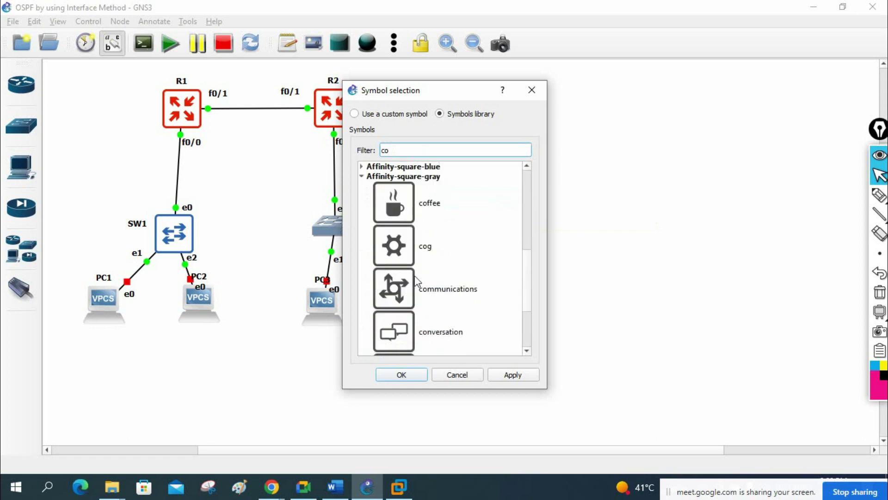
pyautogui.scroll(-2, 416, 280)
pyautogui.scroll(-1, 416, 280)
pyautogui.scroll(5, 409, 259)
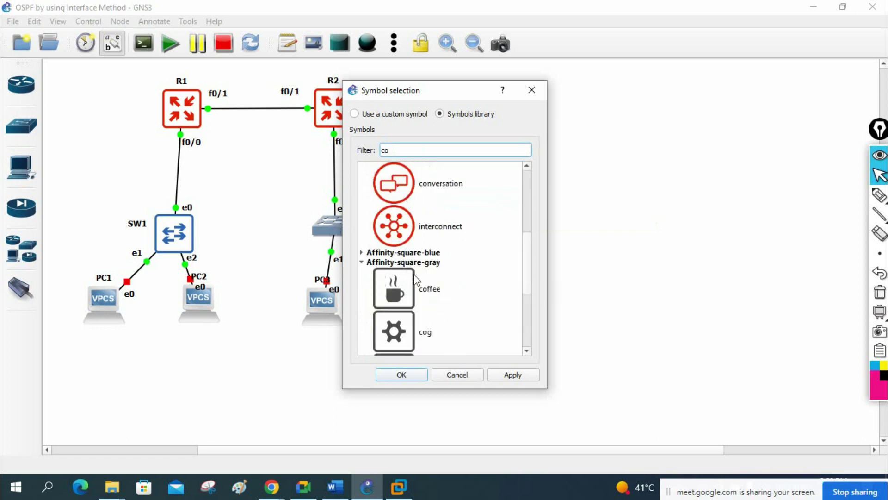
pyautogui.click(392, 226)
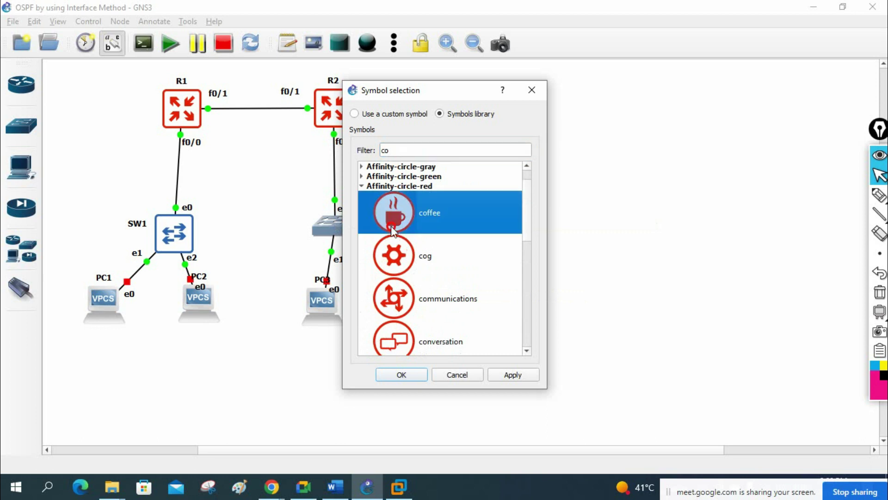
pyautogui.click(401, 374)
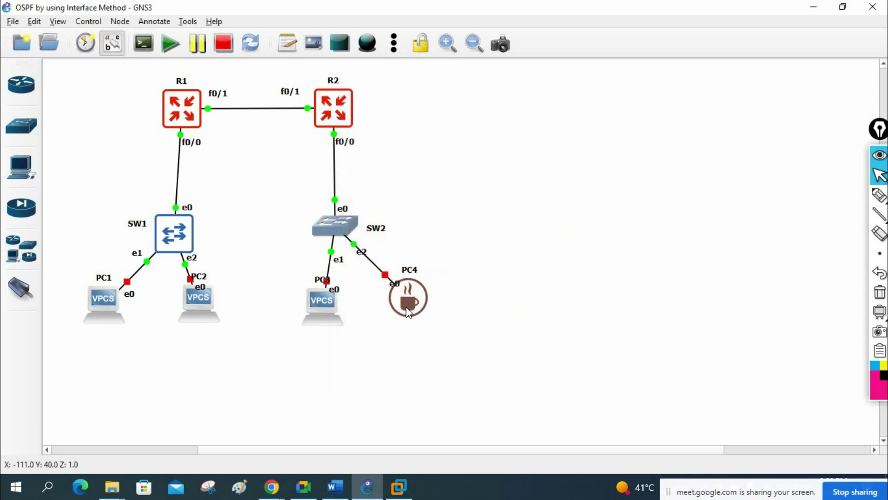
pyautogui.moveTo(324, 306); pyautogui.dragTo(291, 307)
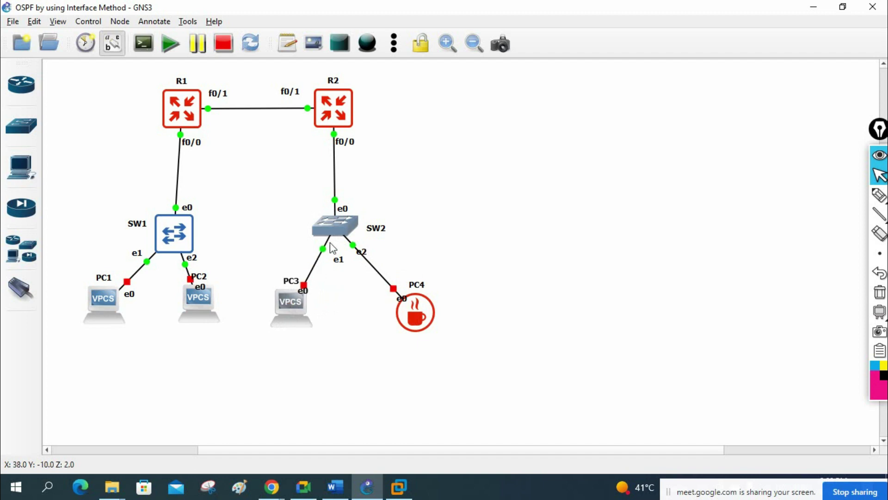
pyautogui.click(462, 245)
# Change SW2's symbol to the switch from Affinity-circle-red, filtering the library for "sw"
pyautogui.rightClick(346, 226)
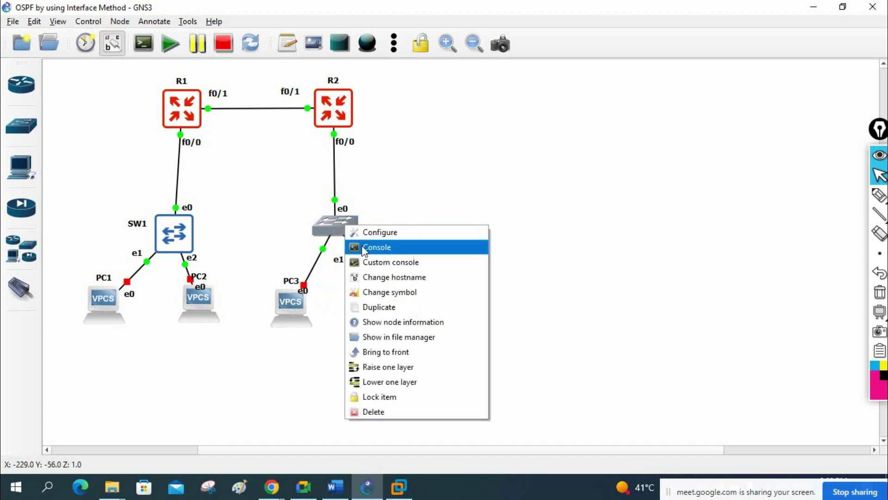
pyautogui.click(373, 296)
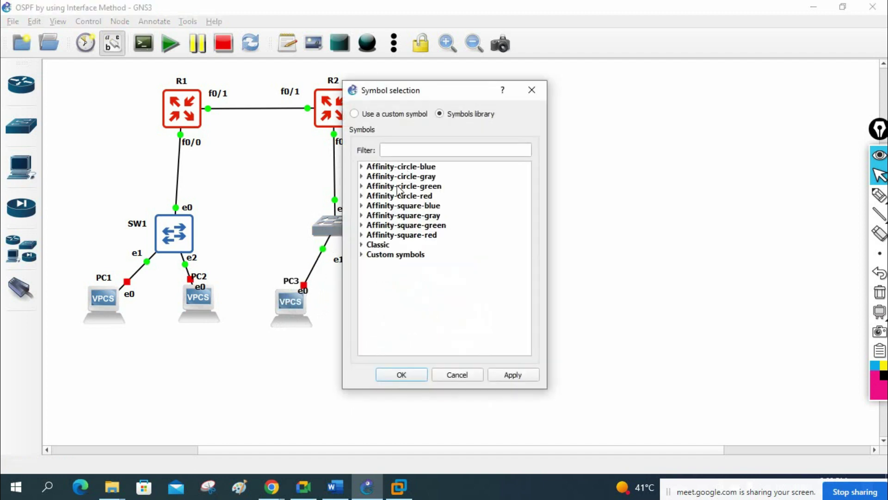
pyautogui.click(361, 196)
pyautogui.click(411, 154)
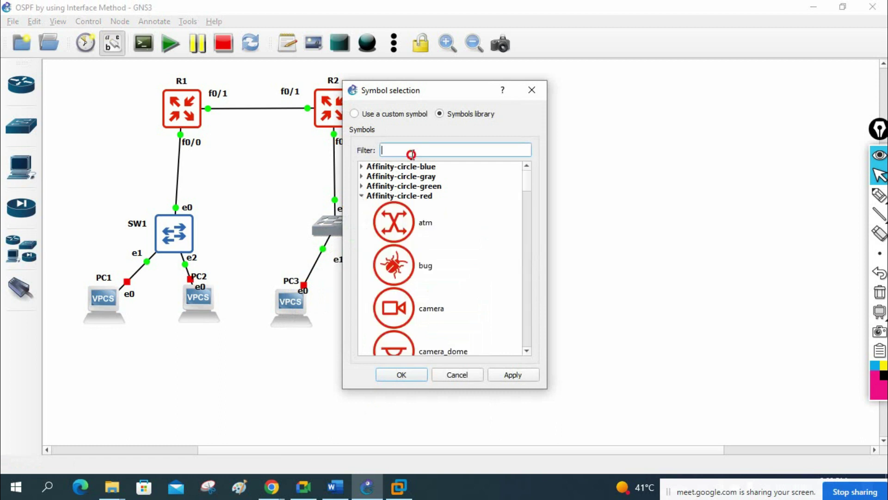
pyautogui.write('sw')
pyautogui.click(389, 221)
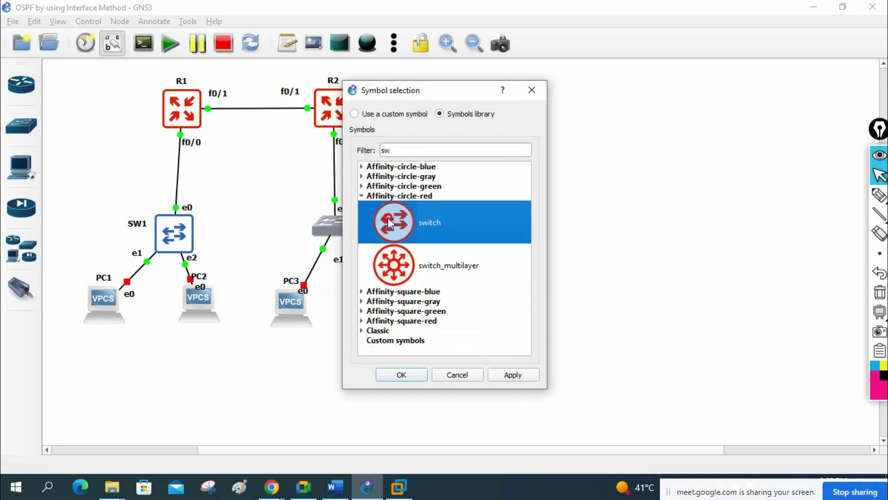
pyautogui.click(514, 376)
pyautogui.click(401, 374)
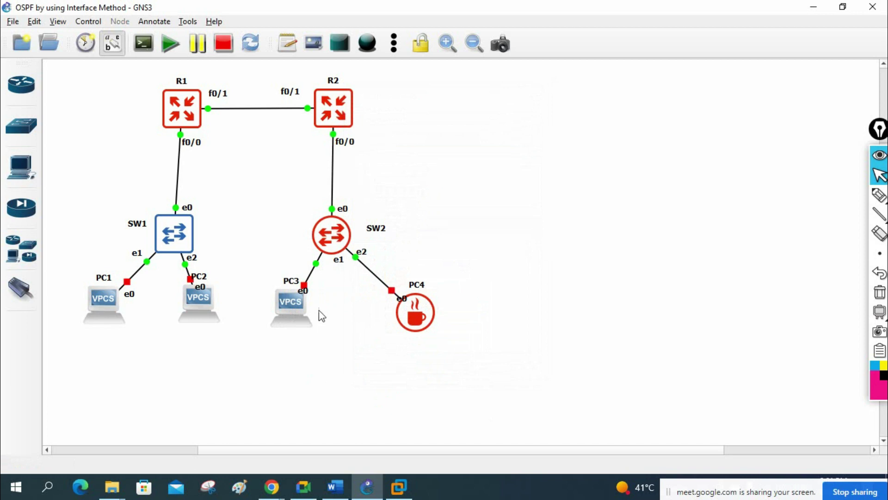
# Start the PC1 and PC2 nodes
pyautogui.rightClick(95, 299)
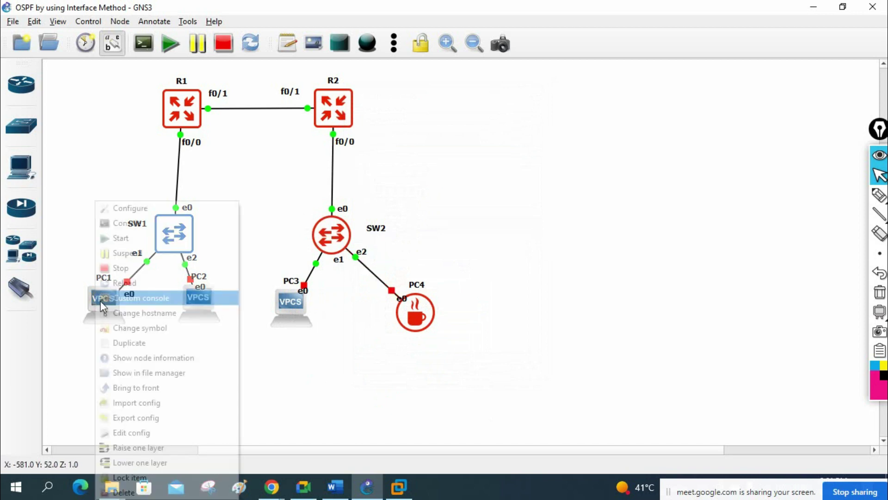
pyautogui.click(120, 238)
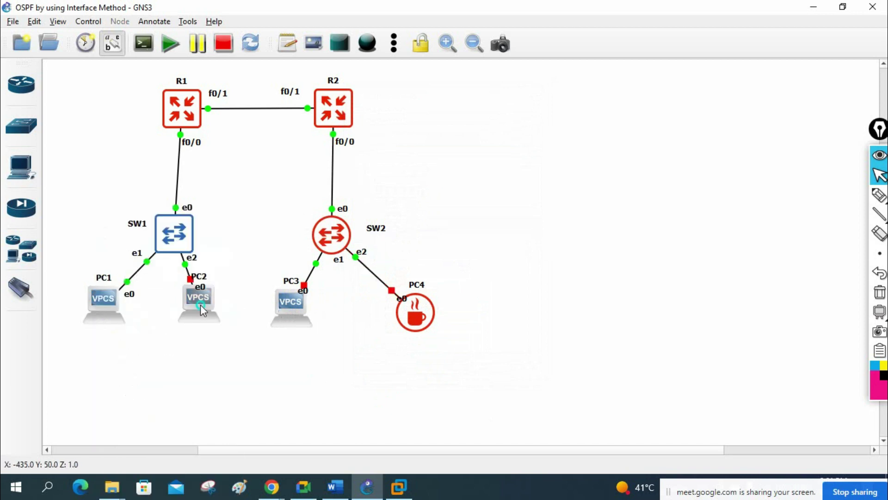
pyautogui.rightClick(201, 309)
pyautogui.click(292, 40)
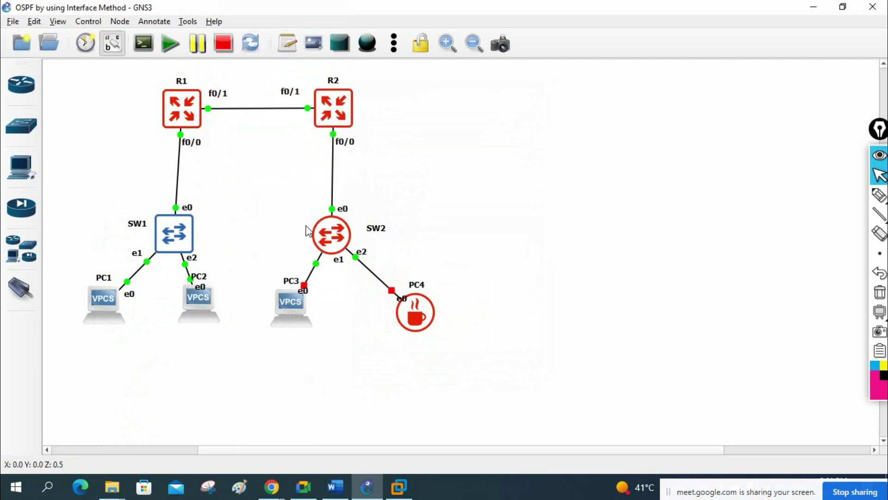
# Start the PC3 and PC4 nodes, and open a blank Notepad document
pyautogui.rightClick(289, 309)
pyautogui.click(337, 46)
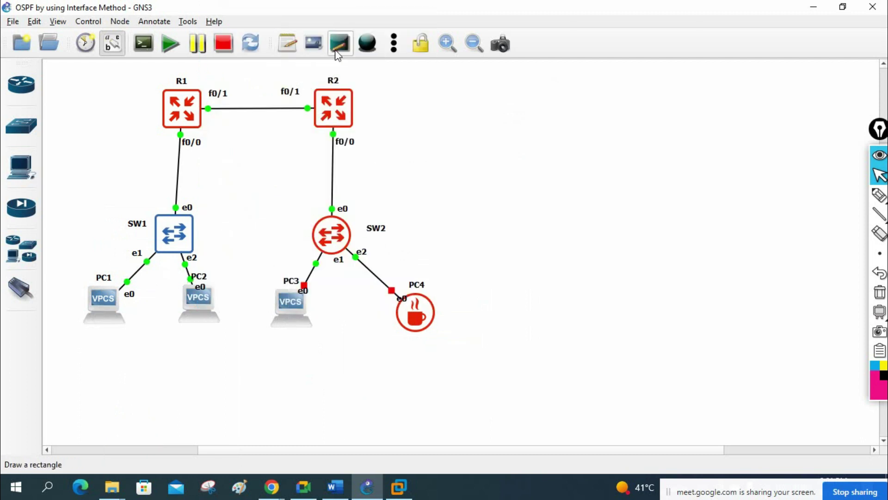
pyautogui.rightClick(405, 322)
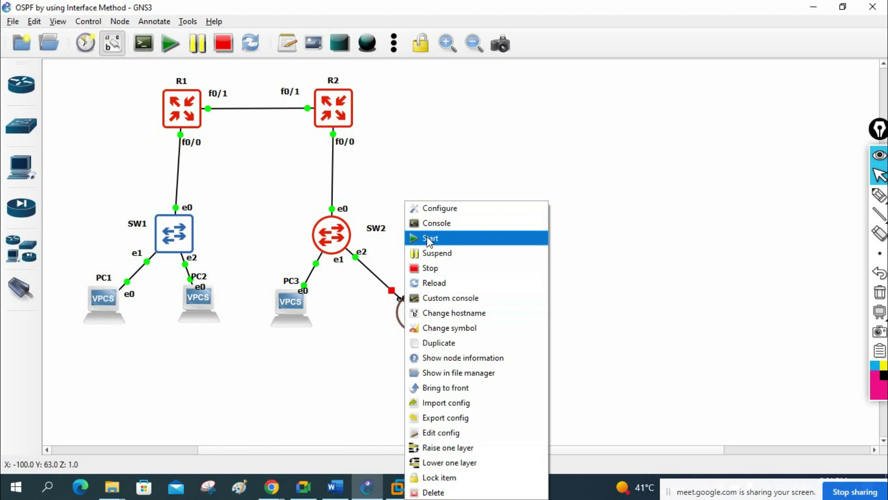
pyautogui.click(429, 238)
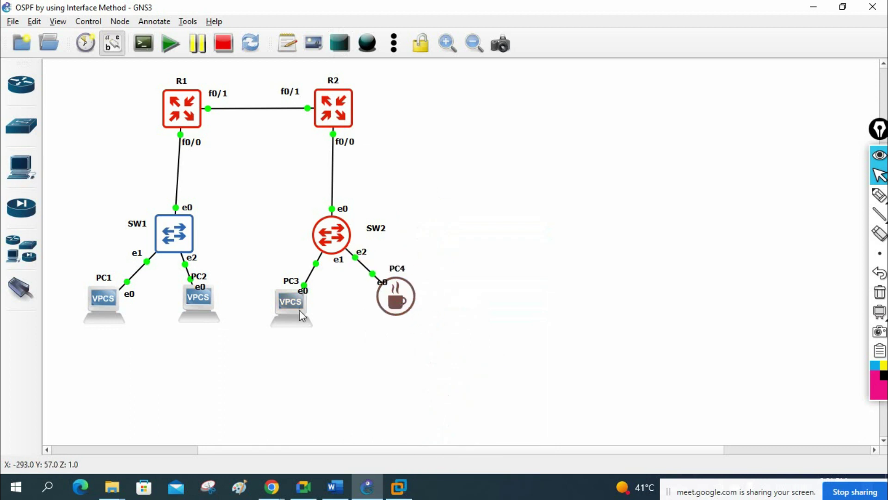
pyautogui.click(46, 485)
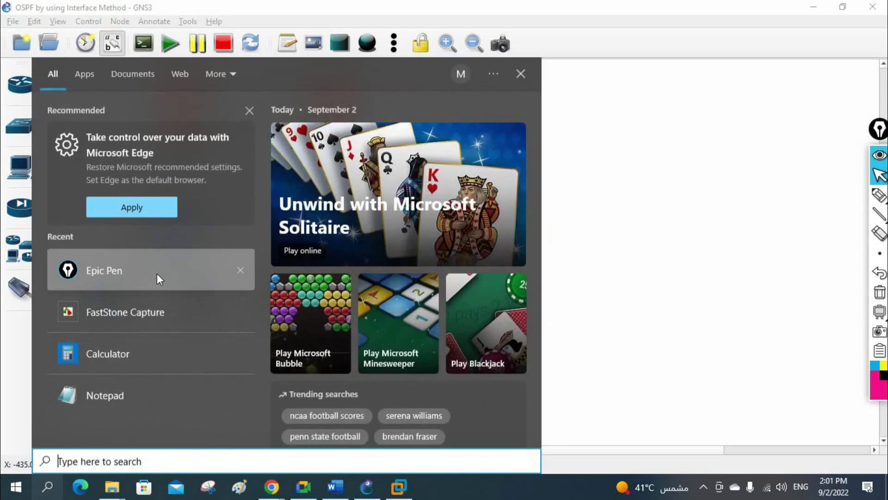
pyautogui.click(115, 398)
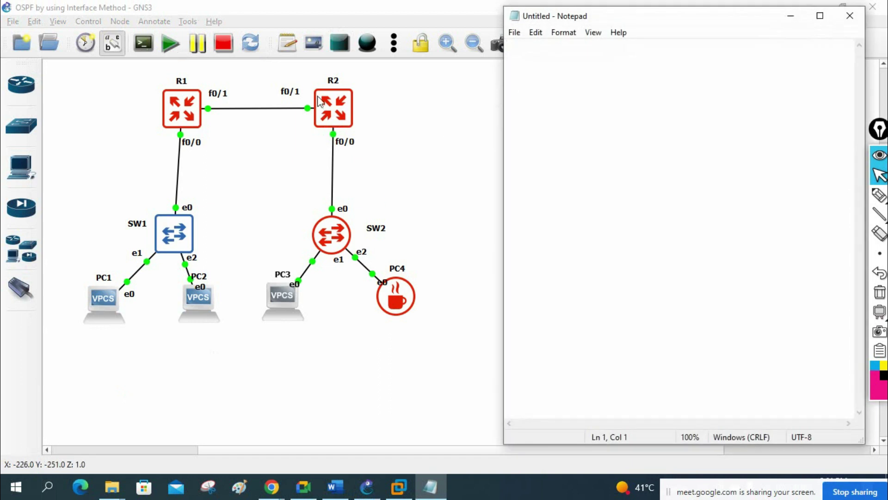
# Add the note 192.168.12.0/24 in the GNS3 topology and place it just below the link between R1 and R2
pyautogui.click(295, 50)
pyautogui.write('192.168.12.0*')
pyautogui.press('BackSpace')
pyautogui.write('/24')
pyautogui.press('Return')
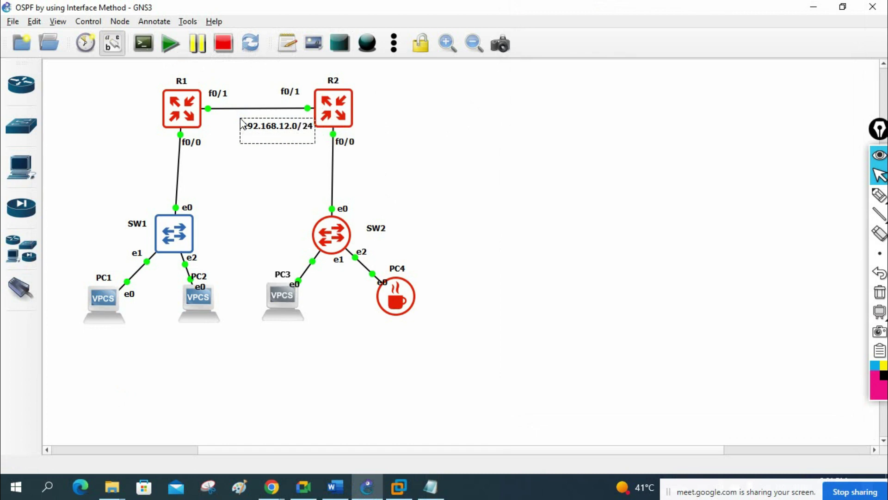
pyautogui.press('BackSpace')
pyautogui.click(290, 166)
pyautogui.moveTo(290, 131); pyautogui.dragTo(266, 127)
pyautogui.click(342, 136)
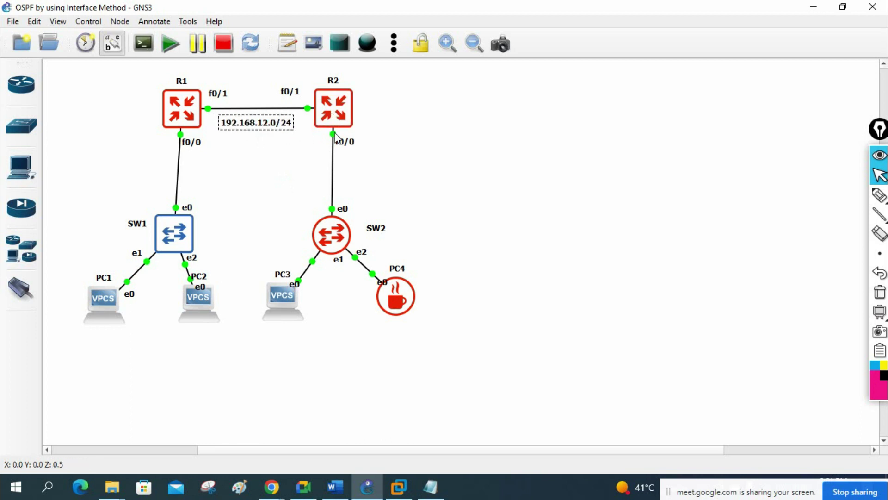
# Add the note 192.168.1.1/24 beside R1's f0/0 interface
pyautogui.click(287, 43)
pyautogui.click(100, 138)
pyautogui.write('192.')
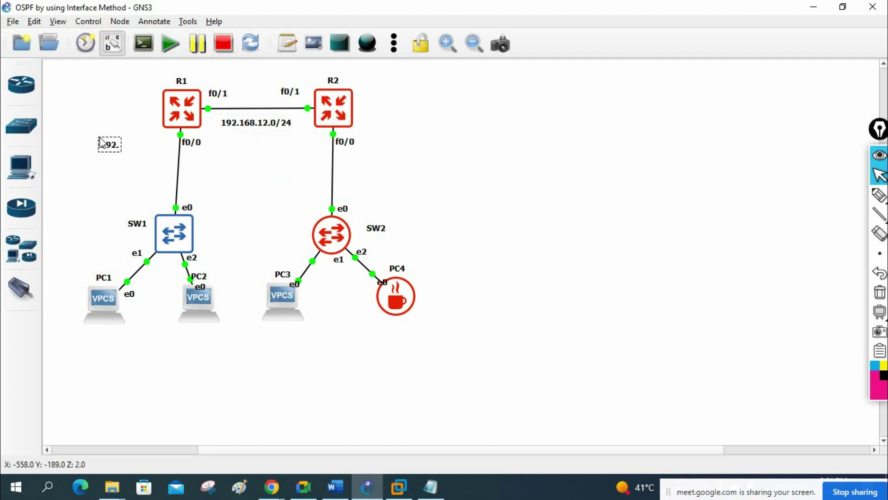
pyautogui.write('168.1.1/24')
pyautogui.click(388, 164)
# Add the note 192.168.2.1/24 beside R2's f0/0 interface
pyautogui.click(287, 43)
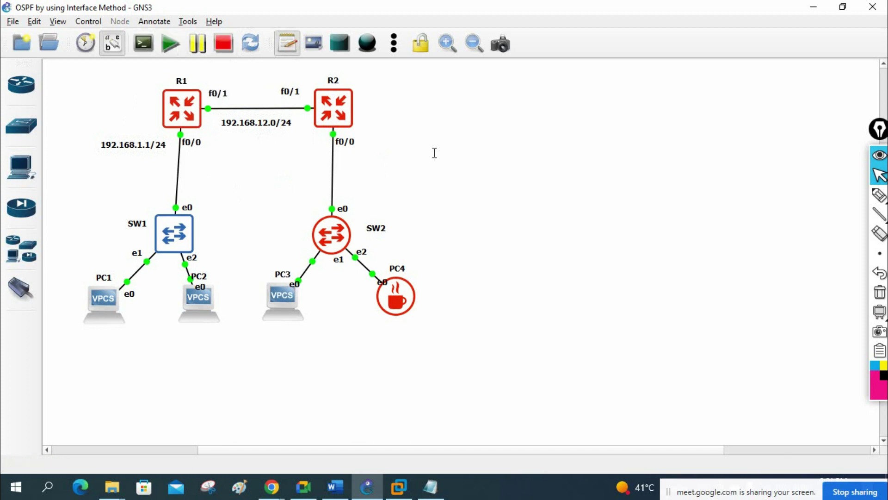
pyautogui.click(371, 135)
pyautogui.write('192')
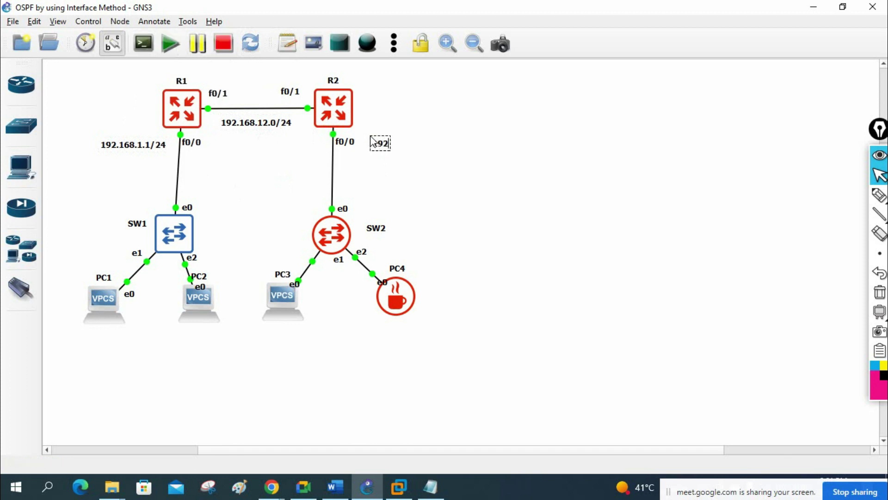
pyautogui.write('.168.2.1/24')
pyautogui.click(523, 190)
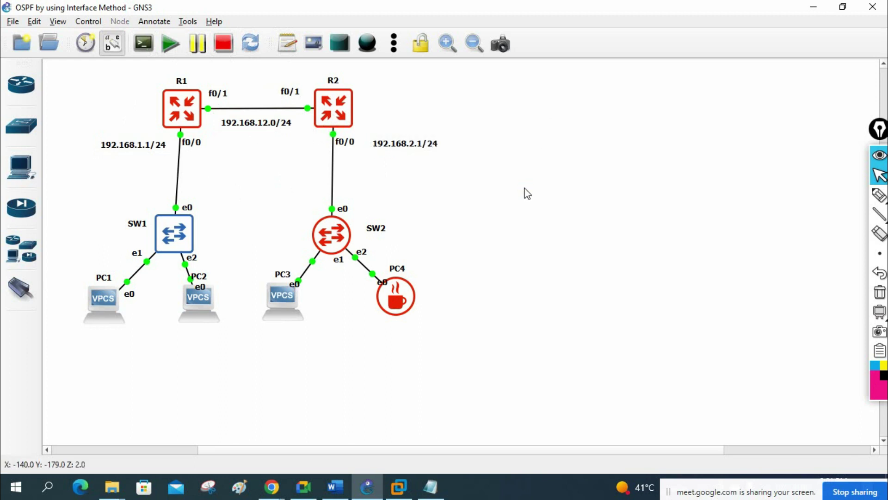
# Duplicate R1's f0/0 address note, place the copy below PC1 and change it to 192.168.1.2/24
pyautogui.rightClick(122, 147)
pyautogui.click(152, 158)
pyautogui.moveTo(152, 158); pyautogui.dragTo(93, 345)
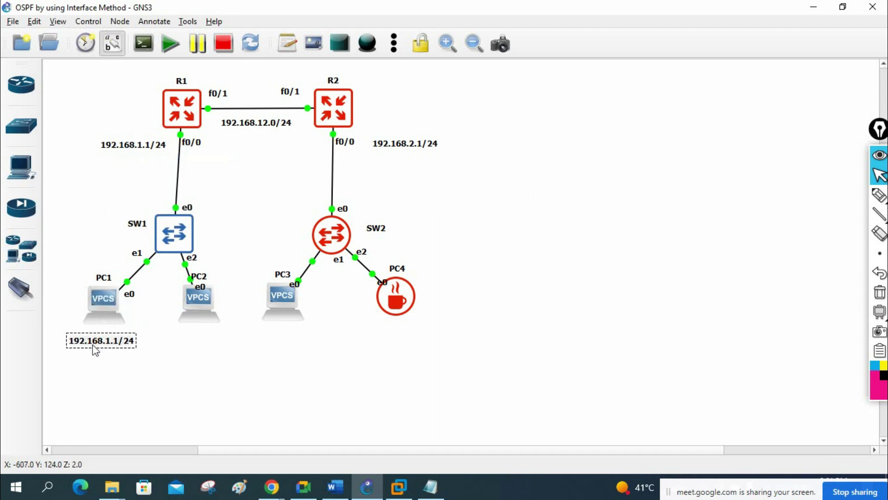
pyautogui.doubleClick(92, 345)
pyautogui.press('BackSpace')
pyautogui.write('2')
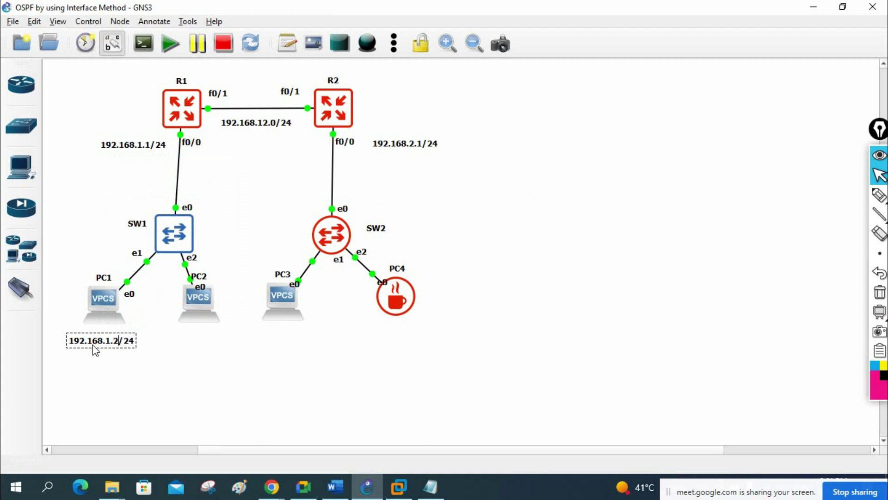
pyautogui.click(132, 386)
# Duplicate PC1's address note twice and place the copies below PC2 and PC3
pyautogui.click(119, 349)
pyautogui.rightClick(121, 344)
pyautogui.click(131, 350)
pyautogui.moveTo(131, 350); pyautogui.dragTo(288, 337)
pyautogui.rightClick(212, 337)
pyautogui.click(222, 345)
pyautogui.click(92, 343)
pyautogui.click(203, 389)
# Change the address note below PC2 to 192.168.1.3/24
pyautogui.click(224, 340)
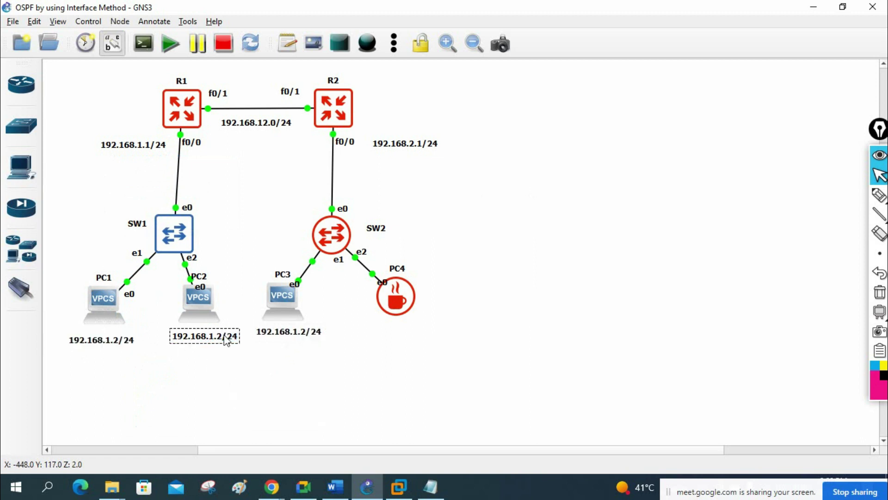
pyautogui.press('BackSpace')
pyautogui.write('3')
pyautogui.click(233, 351)
# Change the address note below PC3 to 192.168.2.2/24
pyautogui.doubleClick(306, 333)
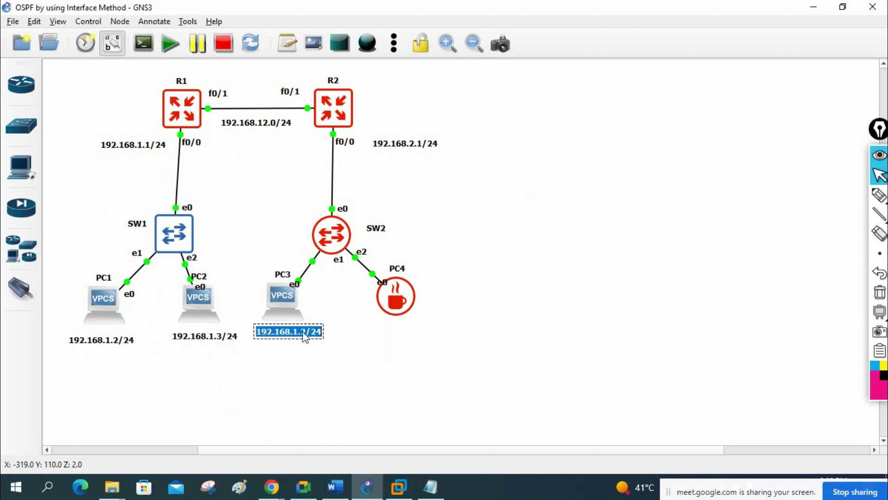
pyautogui.press('Right')
pyautogui.press('Left')
pyautogui.press('Left')
pyautogui.press('Left')
pyautogui.press('Left')
pyautogui.press('Left')
pyautogui.press('Left')
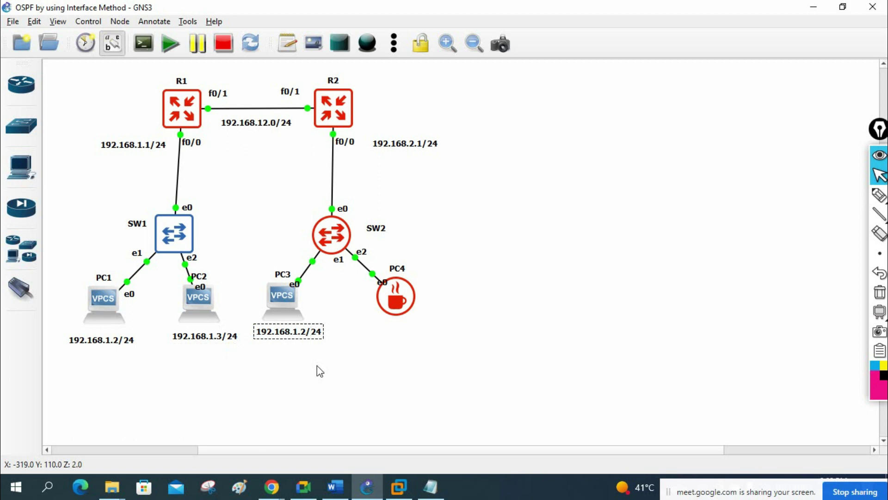
pyautogui.press('Delete')
pyautogui.write('2')
pyautogui.click(306, 342)
# Duplicate PC3's address note, place the copy below PC4 and change it to 192.168.2.3/24
pyautogui.rightClick(306, 332)
pyautogui.click(323, 338)
pyautogui.moveTo(308, 353); pyautogui.dragTo(422, 341)
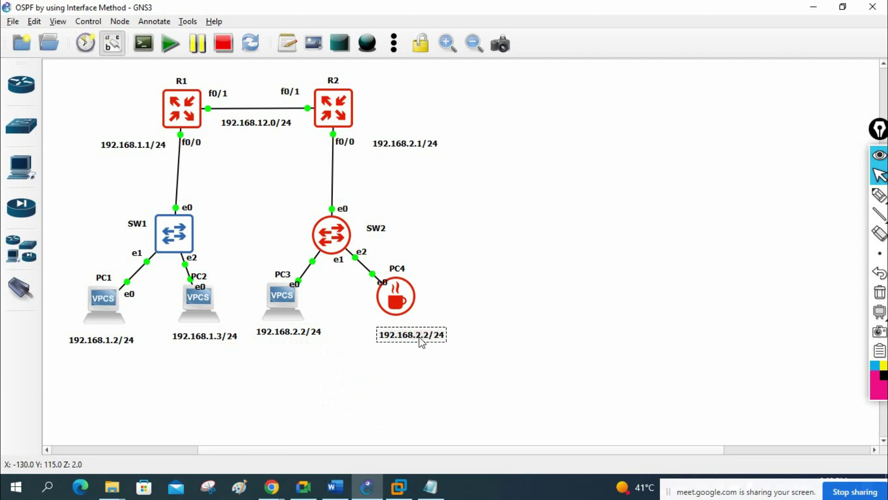
pyautogui.press('Left')
pyautogui.press('Left')
pyautogui.press('BackSpace')
pyautogui.write('3')
pyautogui.click(565, 368)
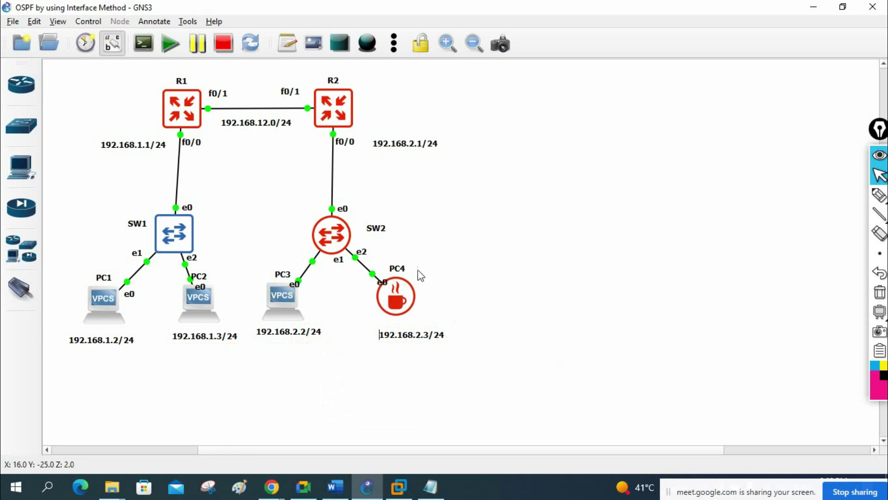
# Switch to Notepad and write the title line "!OSPF Lab by using Interface Method:"
pyautogui.click(431, 486)
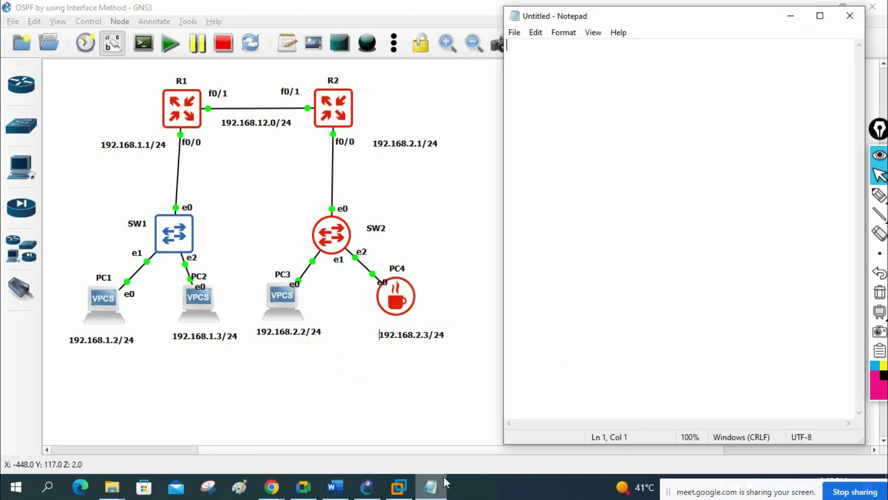
pyautogui.write('!')
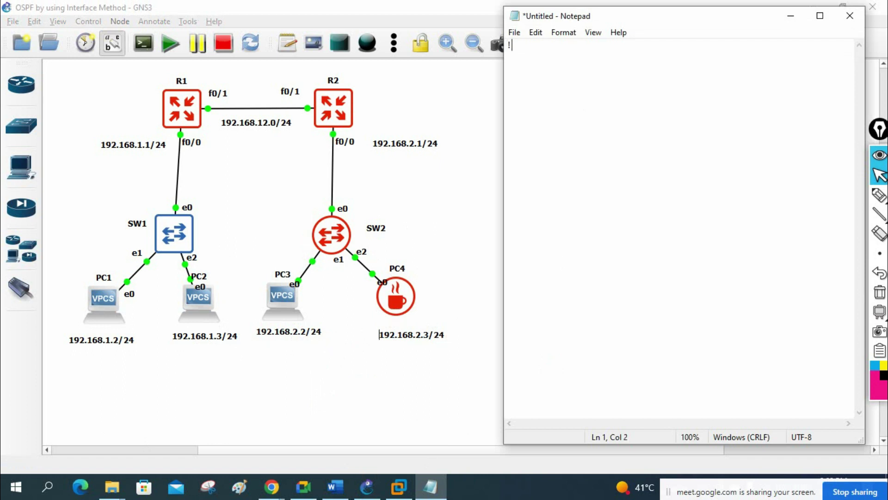
pyautogui.write('OSPF Lab by using Interface Method:')
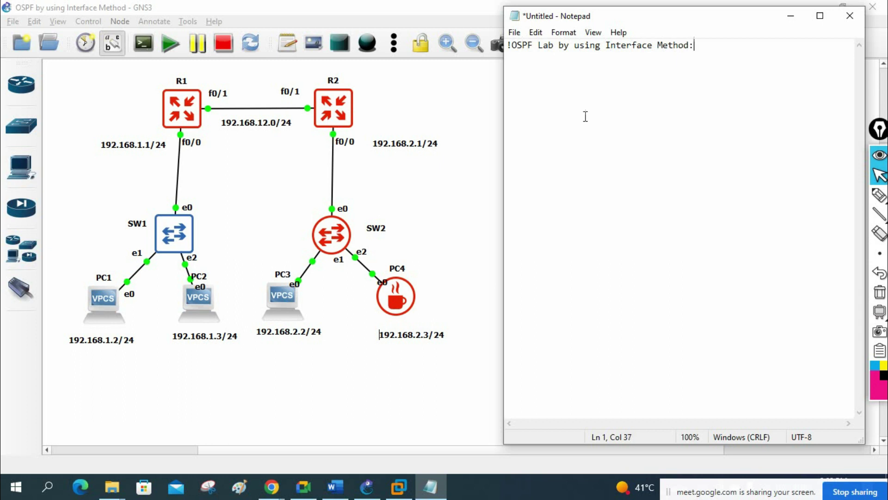
pyautogui.press('Return')
# Write the heading "!R1 Configuration:" followed by the command lines en, config t and hostname R1
pyautogui.write('!R1 Configuration:')
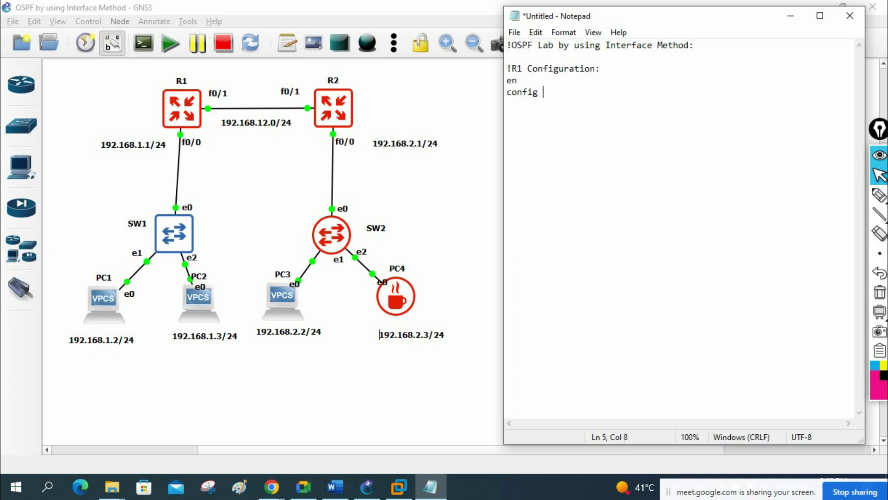
pyautogui.write('hotnam')
pyautogui.write('os')
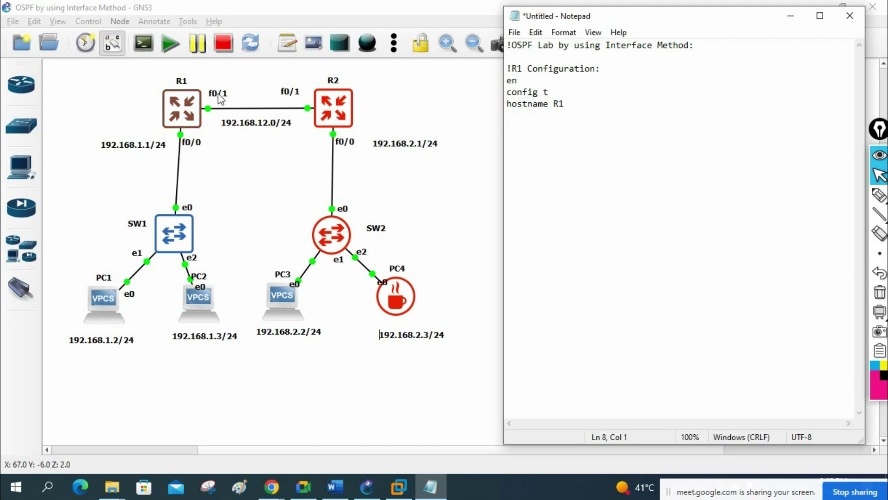
# Write R1's f0/1 block: int f0/1, ip add 192.168.12.1 255.255.255.0, no sh
pyautogui.write('f0')
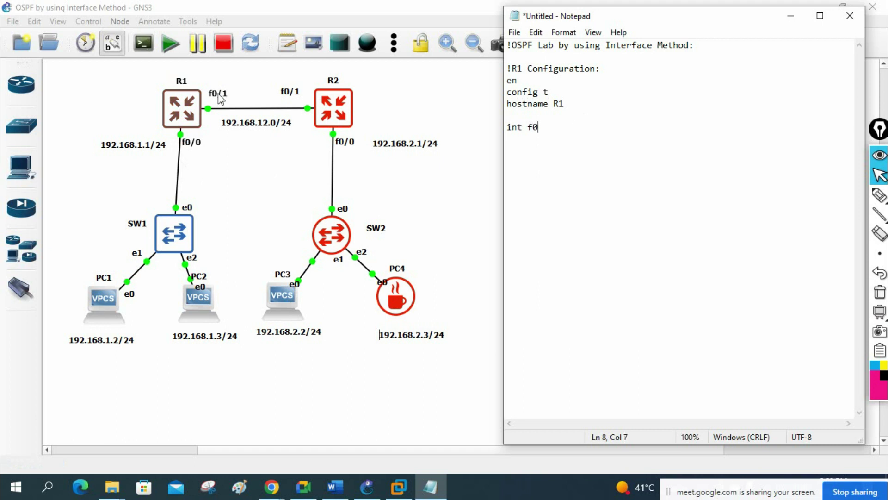
pyautogui.write('add 192.168.12.1 255.25')
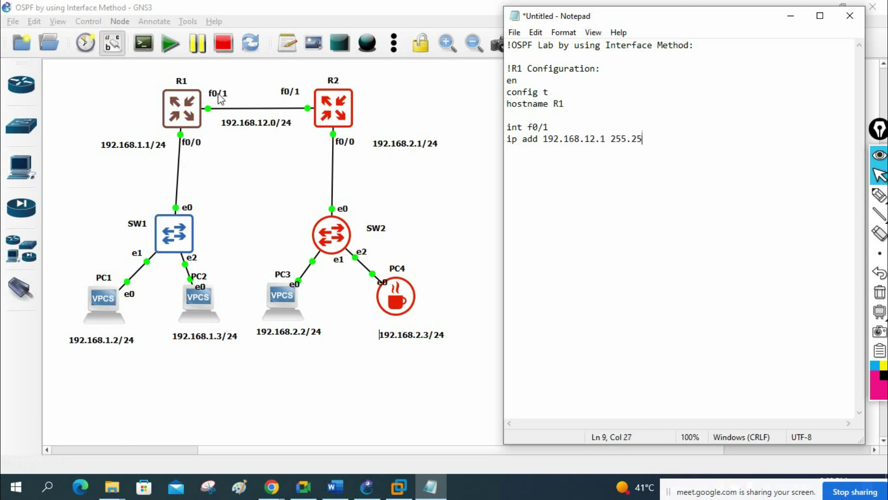
pyautogui.write('.0')
pyautogui.press('Return')
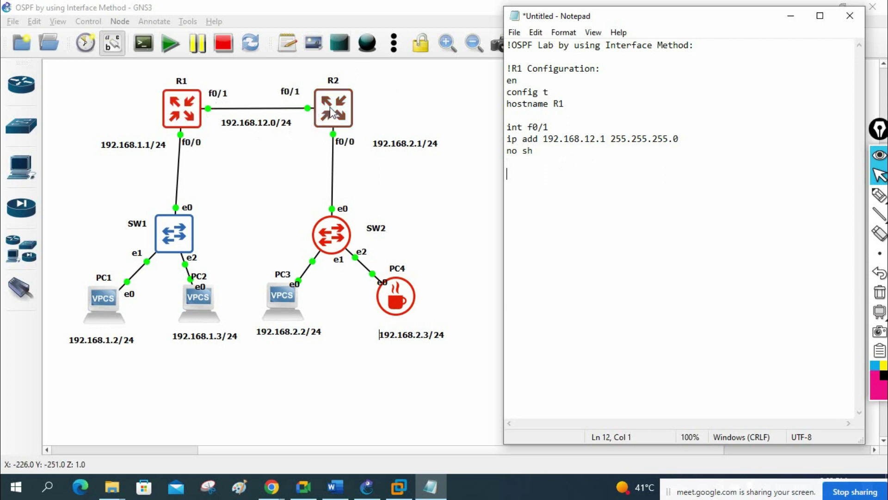
# Copy the three-line int f0/1 block and paste it below the original
pyautogui.moveTo(534, 150)
pyautogui.mouseDown()
pyautogui.moveTo(497, 130)
pyautogui.moveTo(493, 136)
pyautogui.mouseUp()
pyautogui.hotkey('ctrl', 'c')
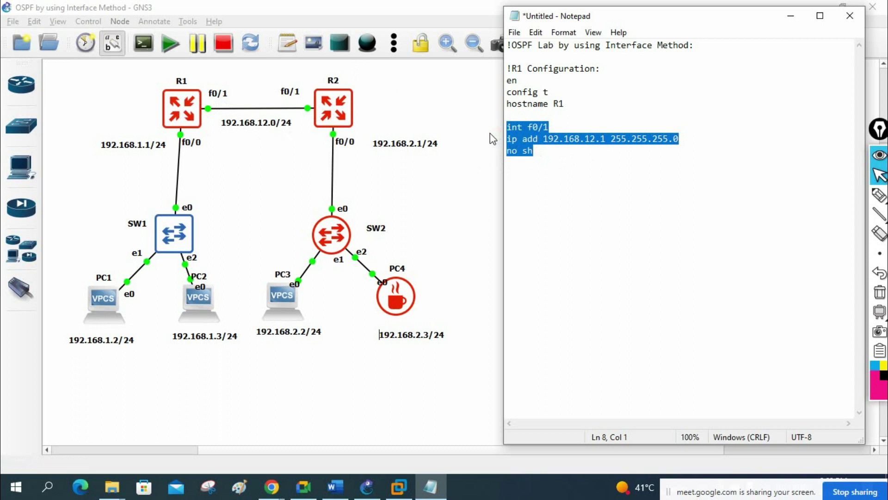
pyautogui.click(519, 173)
pyautogui.hotkey('ctrl', 'v')
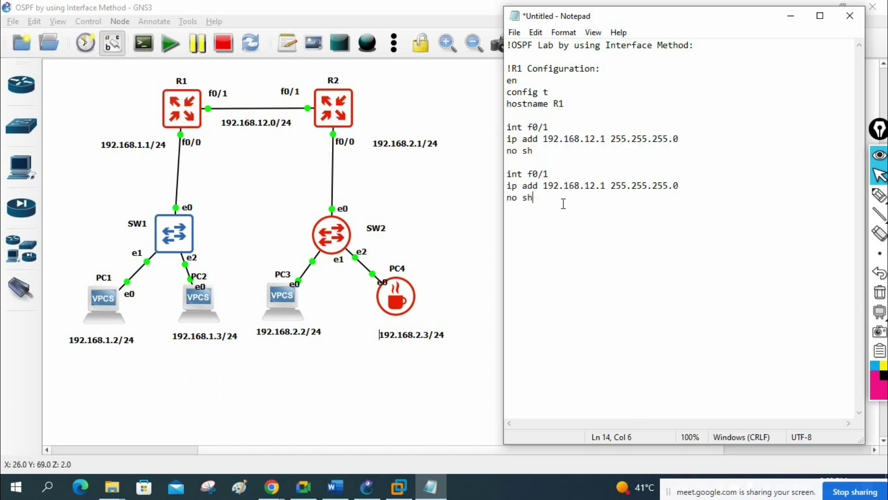
# Change the pasted block to interface f0/0 with the address 192.168.1.1
pyautogui.click(551, 174)
pyautogui.press('BackSpace')
pyautogui.write('0')
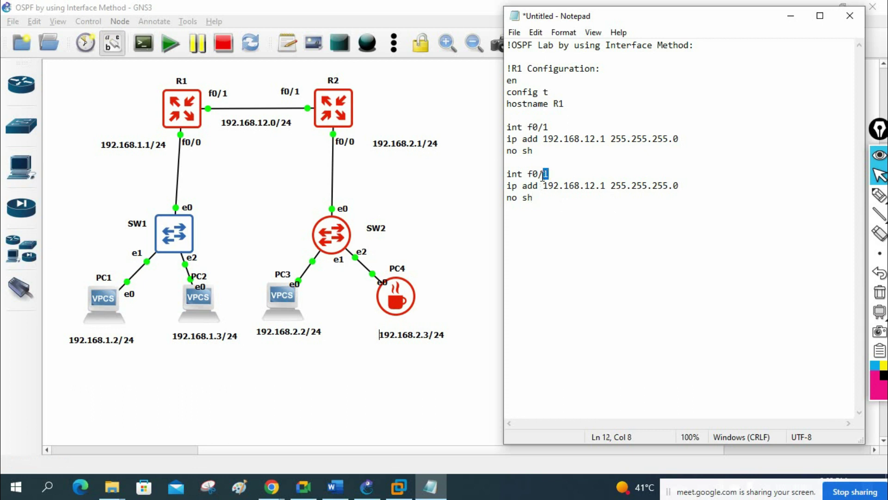
pyautogui.click(594, 185)
pyautogui.click(595, 186)
pyautogui.moveTo(596, 185); pyautogui.dragTo(590, 185)
pyautogui.press('BackSpace')
pyautogui.click(601, 239)
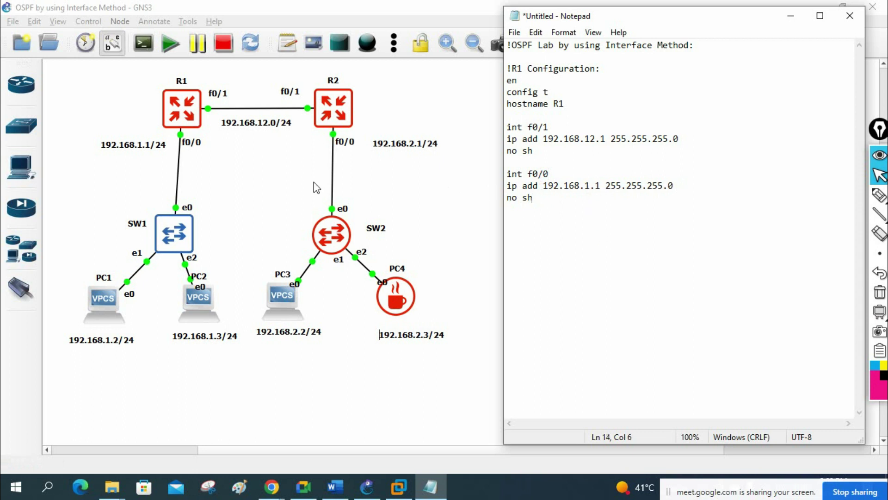
pyautogui.click(602, 267)
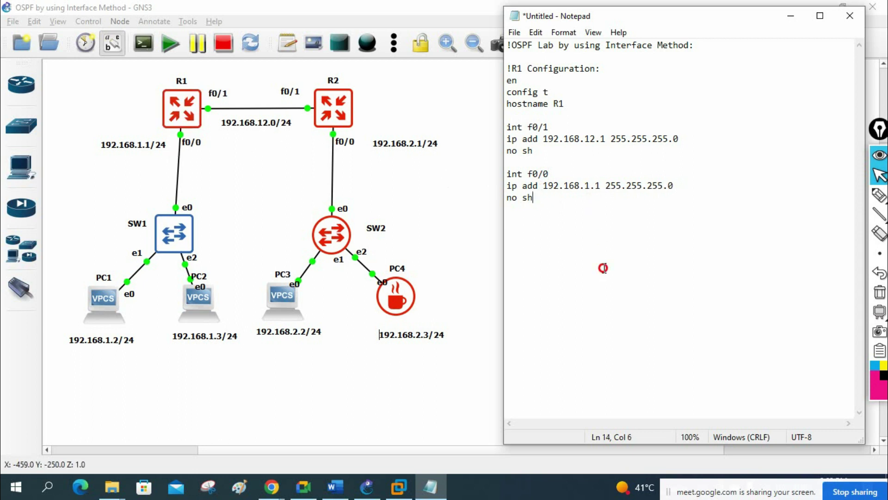
# Add the OSPF process lines router ospf 1 and router-id 1.1.1.1 below the interface blocks
pyautogui.press('Return')
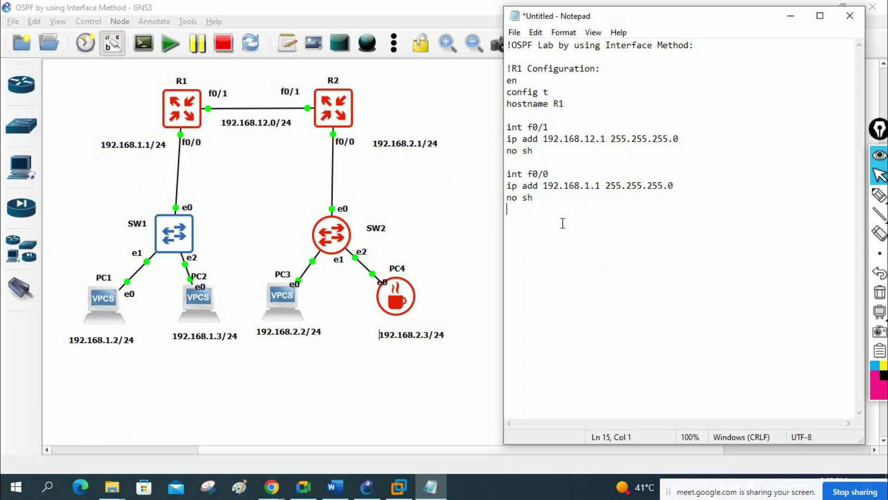
pyautogui.press('Return')
pyautogui.write('router ospf 1')
pyautogui.press('Return')
pyautogui.press('Return')
pyautogui.write('router-id 1.1.1.1')
pyautogui.press('Return')
pyautogui.press('Return')
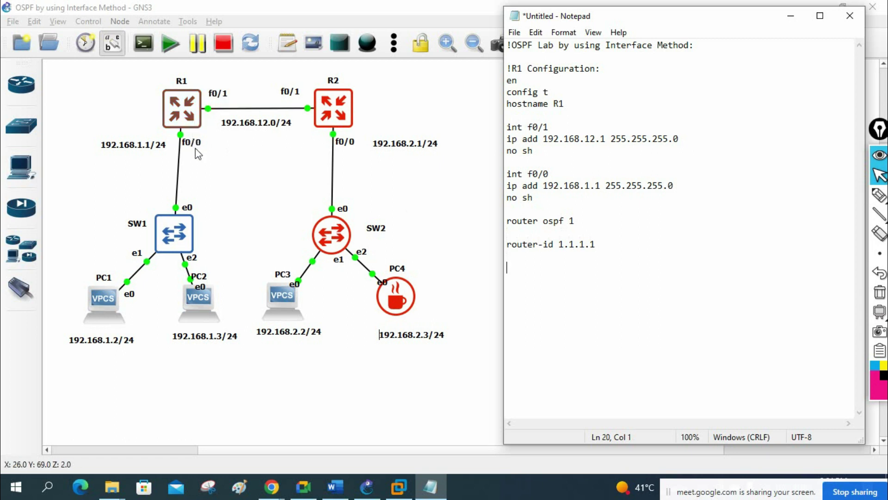
# Add the f0/1 OSPF lines below the router ID: int f0/1 and ip ospf 1 area 1
pyautogui.write('int f')
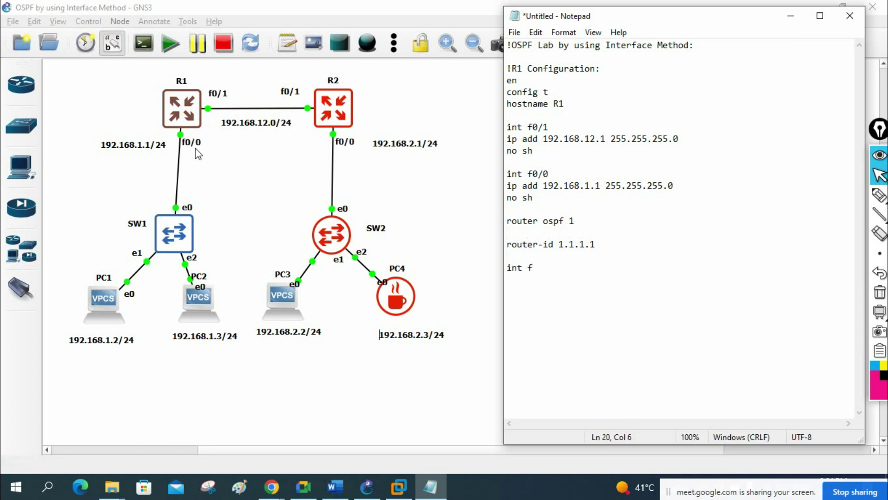
pyautogui.write('0/1')
pyautogui.press('Return')
pyautogui.write('ip ospf')
pyautogui.moveTo(579, 222)
pyautogui.mouseDown()
pyautogui.moveTo(562, 222)
pyautogui.moveTo(569, 224)
pyautogui.mouseUp()
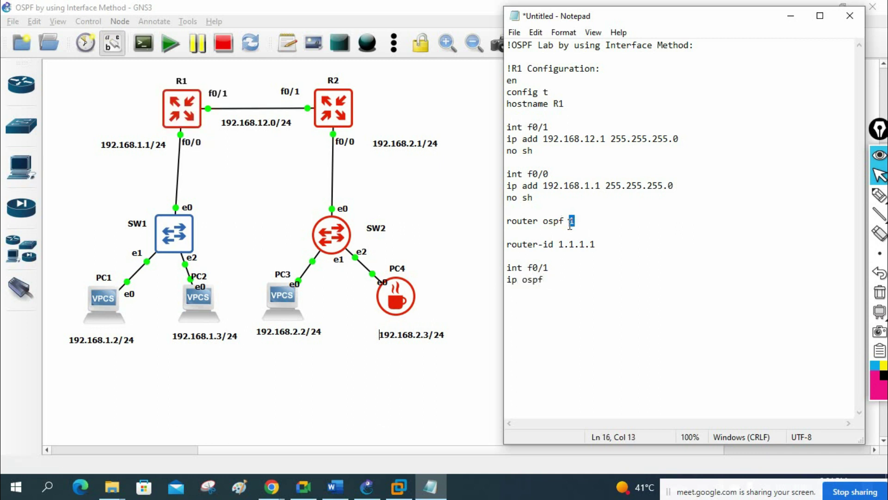
pyautogui.click(554, 279)
pyautogui.write('1')
pyautogui.moveTo(581, 221)
pyautogui.mouseDown()
pyautogui.moveTo(562, 222)
pyautogui.moveTo(569, 223)
pyautogui.mouseUp()
pyautogui.click(555, 280)
pyautogui.write('area 1')
pyautogui.press('Return')
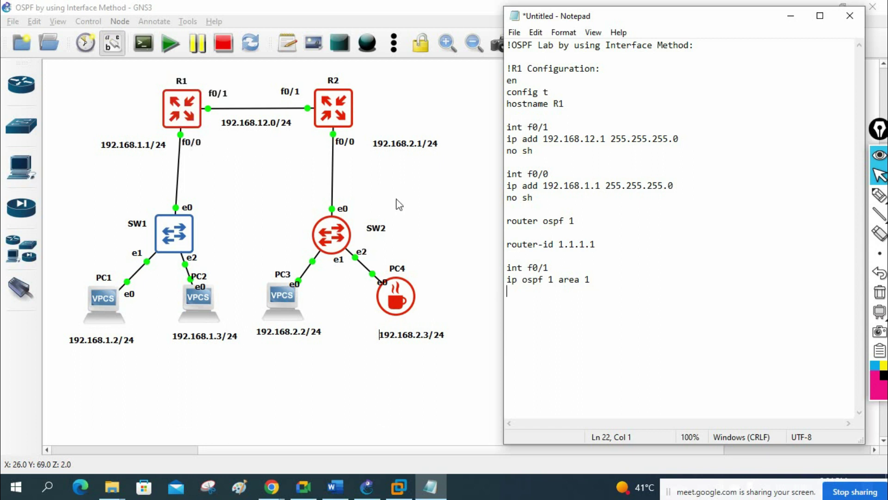
# Duplicate the two-line int f0/1 OSPF block below itself and change the copy's interface to f0/0
pyautogui.moveTo(596, 280); pyautogui.dragTo(496, 265)
pyautogui.hotkey('ctrl', 'c')
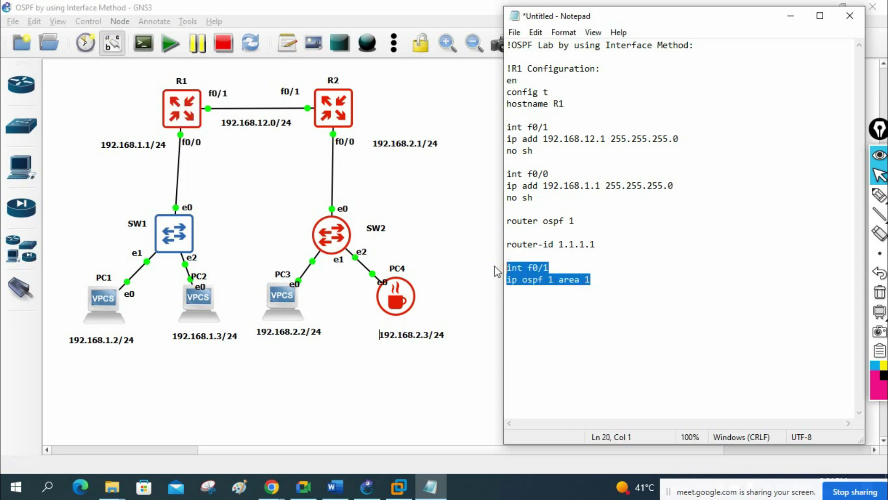
pyautogui.click(532, 296)
pyautogui.press('Return')
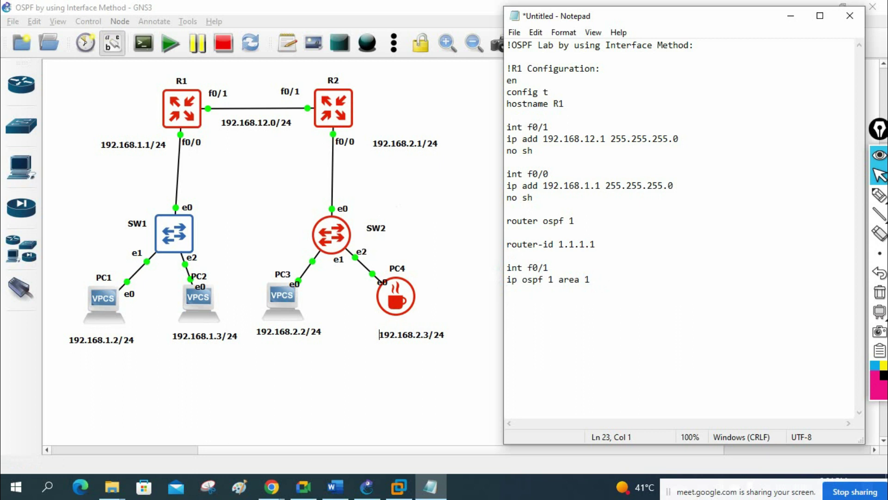
pyautogui.hotkey('ctrl', 'v')
pyautogui.moveTo(549, 303); pyautogui.dragTo(544, 303)
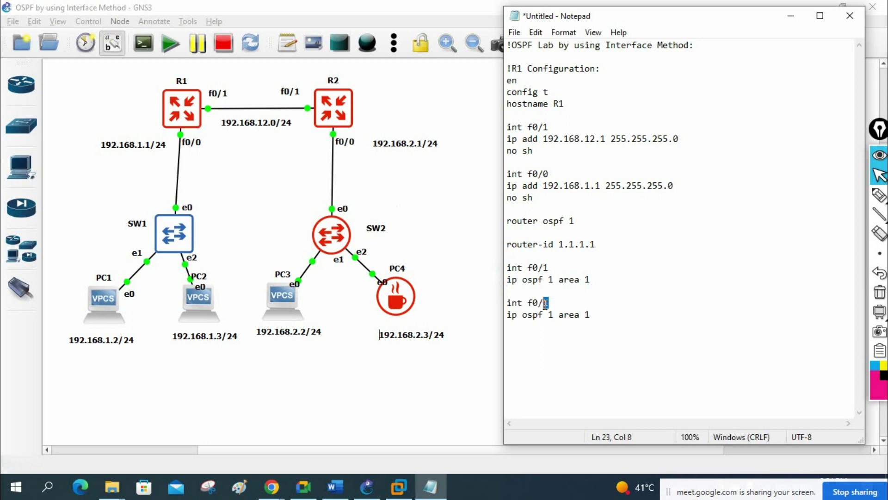
pyautogui.write('0')
# Copy the entire R1 configuration, add a dashed separator line beneath it, and paste the copy under the separator
pyautogui.click(605, 330)
pyautogui.moveTo(610, 326); pyautogui.dragTo(493, 72)
pyautogui.hotkey('ctrl', 'c')
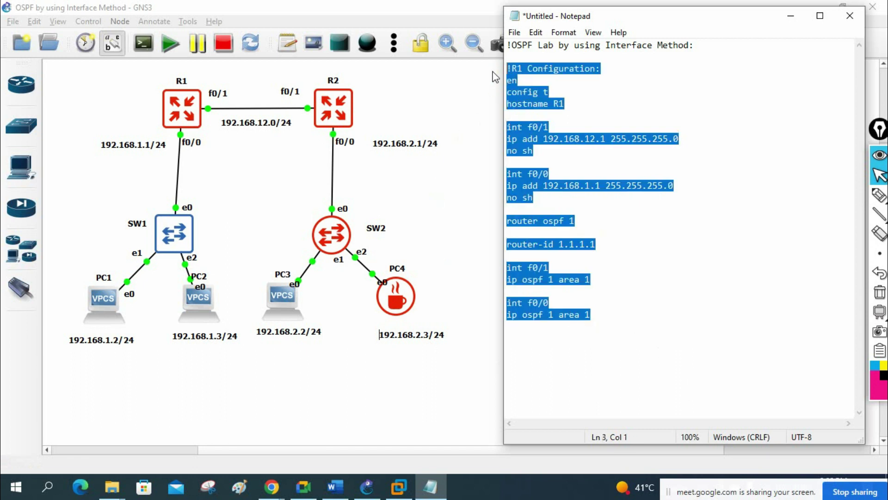
pyautogui.keyDown('shift'); pyautogui.click(682, 308); pyautogui.keyUp('shift')
pyautogui.press('Right')
pyautogui.press('Return')
pyautogui.press('Return')
pyautogui.write('-----------------------------')
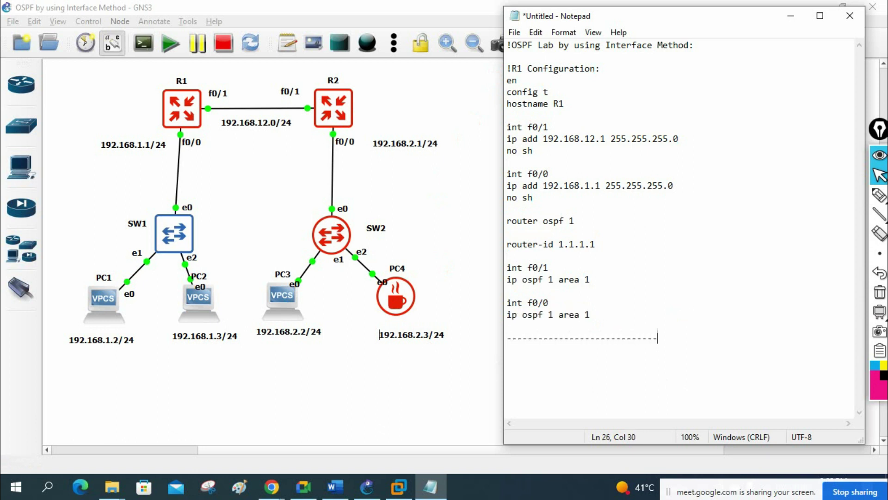
pyautogui.press('Return')
pyautogui.hotkey('ctrl', 'v')
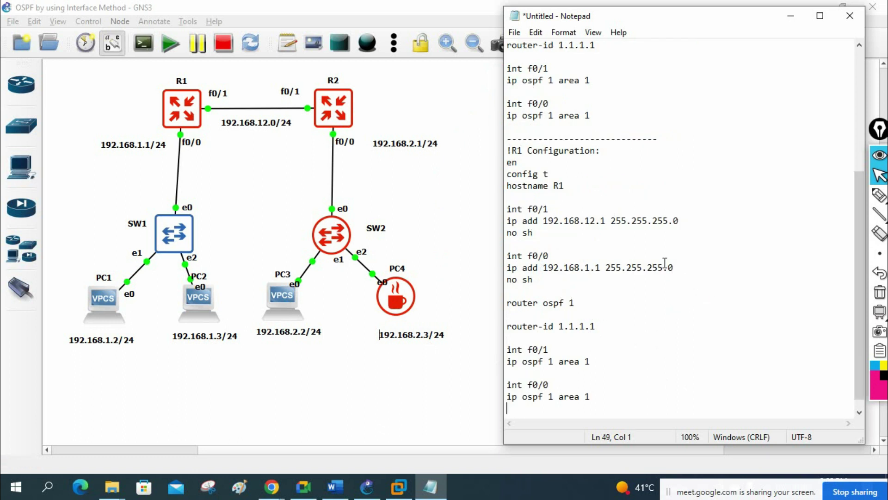
# Change the router name to R2 in the pasted block's heading and hostname line
pyautogui.doubleClick(518, 150)
pyautogui.write('R2')
pyautogui.doubleClick(560, 185)
pyautogui.write('R2')
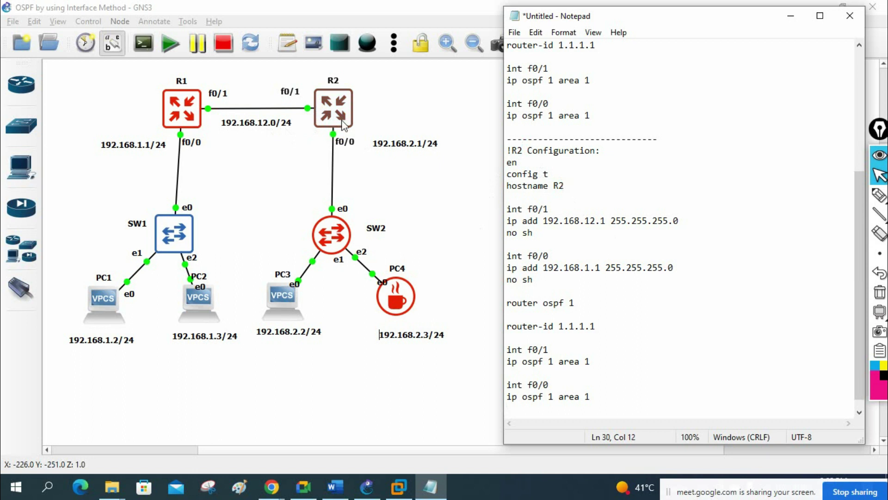
# Set the R2 block's f0/1 address to 192.168.12.2 and its f0/0 address to 192.168.2.1
pyautogui.click(604, 221)
pyautogui.hotkey('shift', 'Left')
pyautogui.write('2')
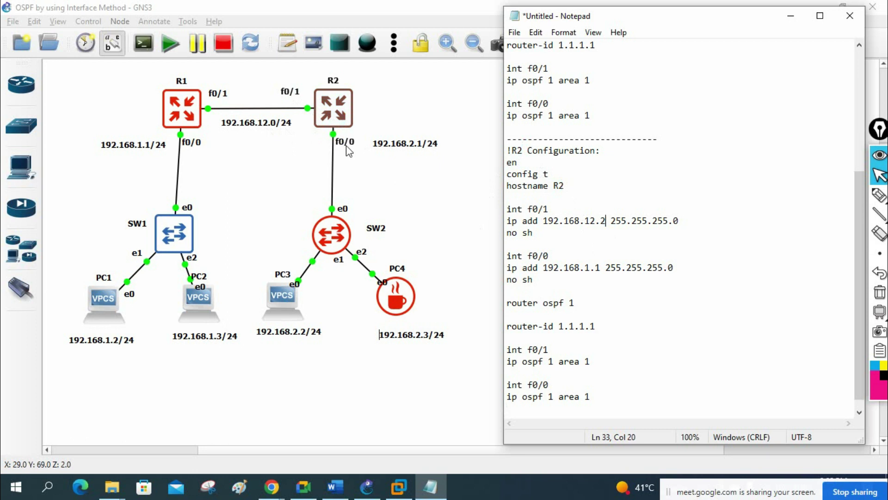
pyautogui.doubleClick(586, 268)
pyautogui.write('2')
# Change the router ID in the R2 configuration block to 2.2.2.2
pyautogui.scroll(-1, 596, 278)
pyautogui.moveTo(596, 315); pyautogui.dragTo(563, 318)
pyautogui.write('2.2.2.2')
pyautogui.click(631, 306)
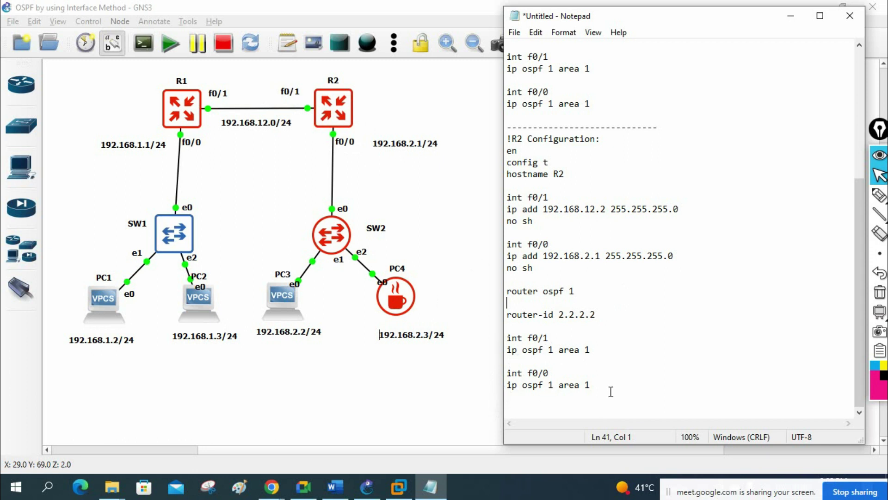
# Review R1's OSPF process, router ID and the per-interface area lines for f0/1 and f0/0
pyautogui.scroll(6, 630, 382)
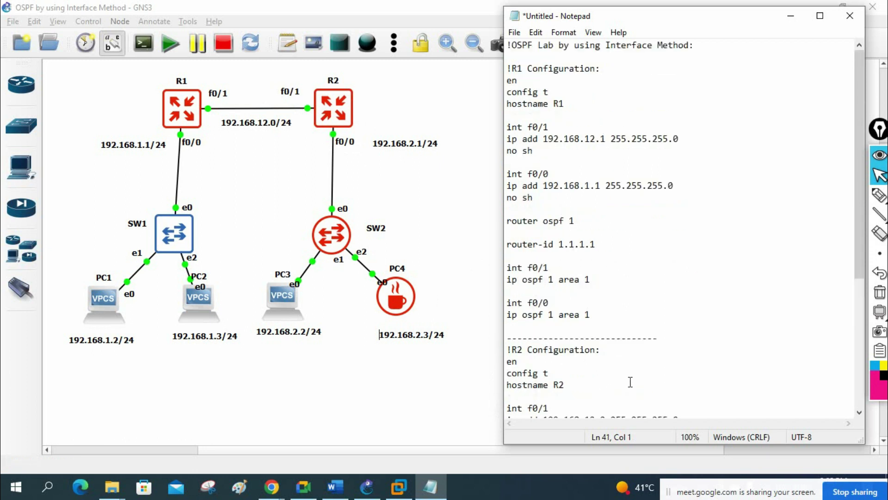
pyautogui.moveTo(582, 222); pyautogui.dragTo(614, 240)
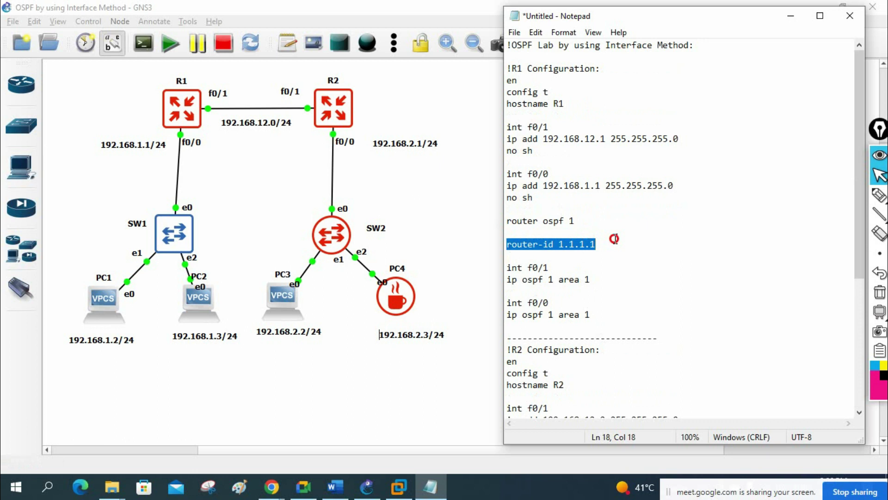
pyautogui.scroll(-1, 610, 244)
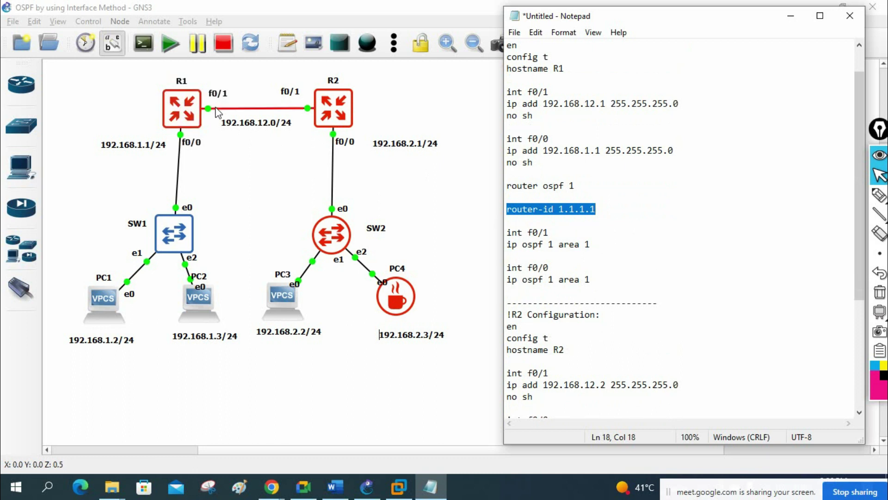
pyautogui.moveTo(551, 231)
pyautogui.mouseDown()
pyautogui.moveTo(508, 227)
pyautogui.moveTo(511, 242)
pyautogui.moveTo(545, 244)
pyautogui.mouseUp()
pyautogui.click(577, 190)
pyautogui.click(549, 244)
pyautogui.moveTo(558, 244); pyautogui.dragTo(584, 246)
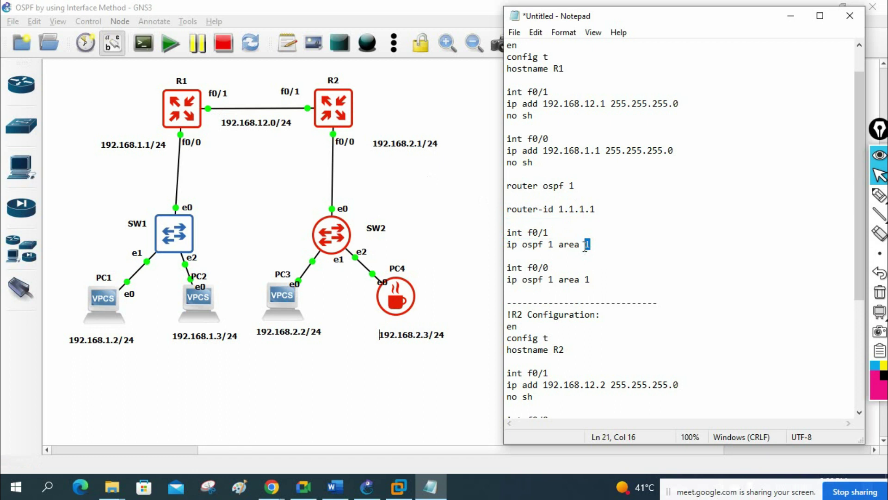
pyautogui.moveTo(595, 246); pyautogui.dragTo(507, 234)
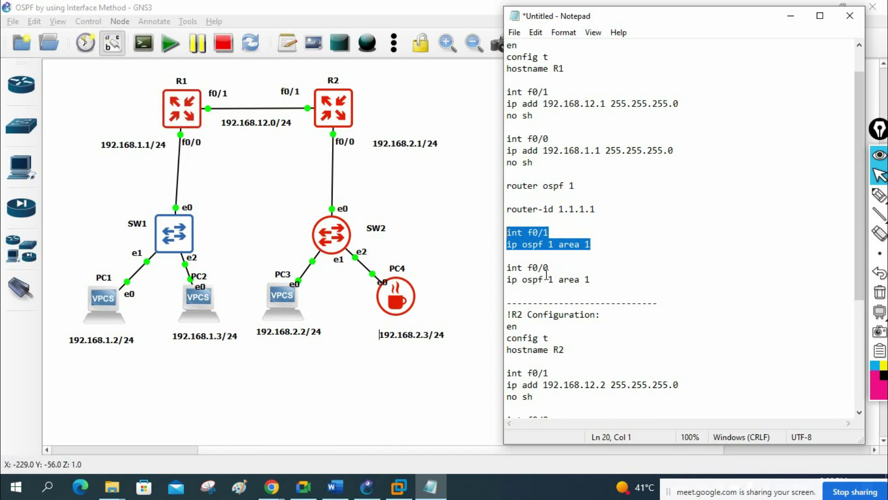
pyautogui.moveTo(596, 281); pyautogui.dragTo(511, 269)
pyautogui.click(654, 280)
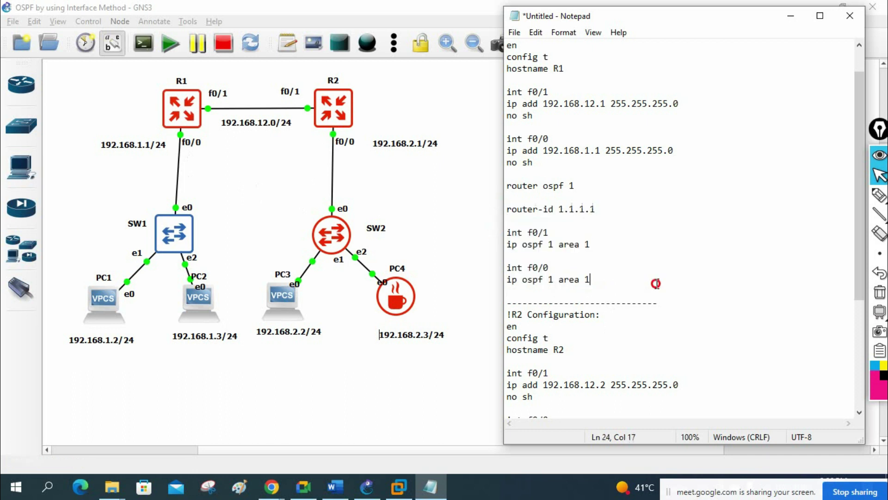
# Copy the complete R1 configuration, from its heading through the f0/0 OSPF area line
pyautogui.scroll(1, 654, 305)
pyautogui.click(508, 70)
pyautogui.moveTo(508, 69); pyautogui.dragTo(654, 319)
pyautogui.rightClick(517, 181)
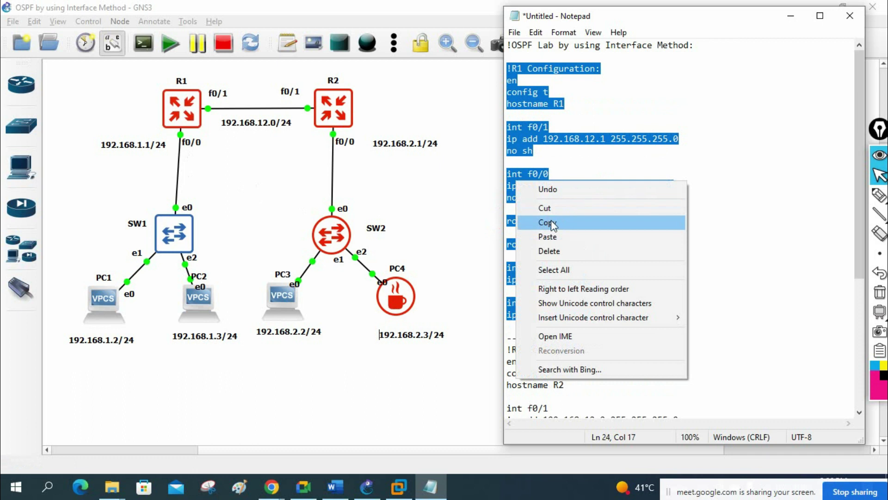
pyautogui.click(550, 222)
# Switch to GNS3 and open the consoles of routers R1 and R2
pyautogui.click(185, 114)
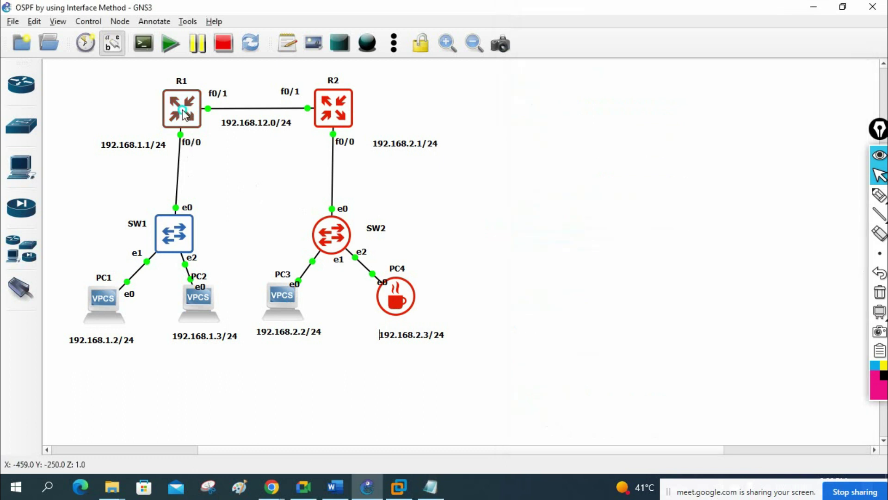
pyautogui.rightClick(184, 114)
pyautogui.click(193, 130)
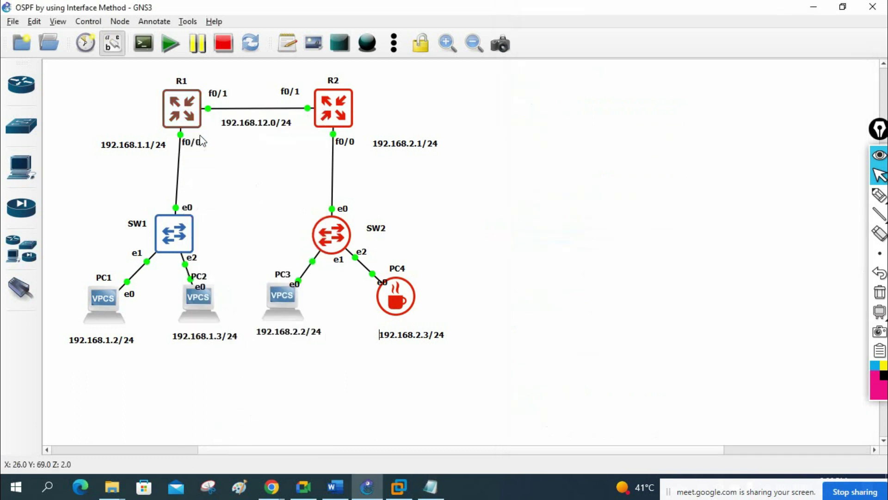
pyautogui.click(335, 110)
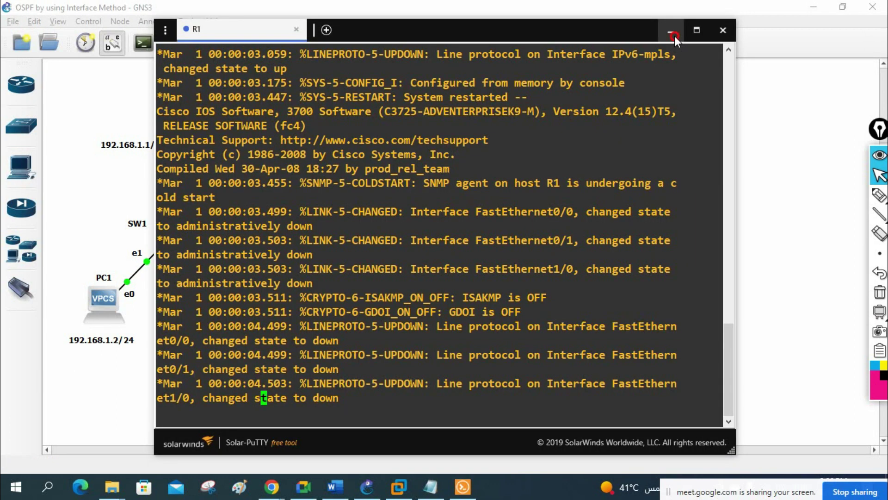
pyautogui.click(670, 31)
pyautogui.rightClick(350, 114)
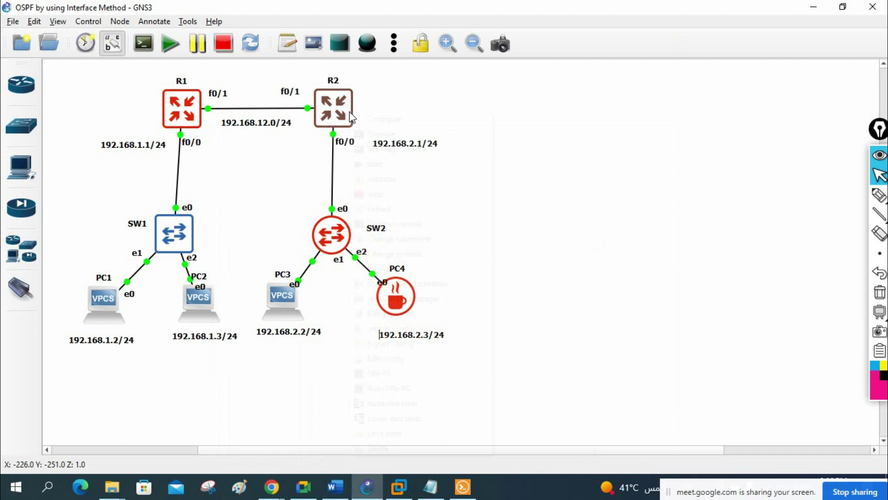
pyautogui.click(379, 134)
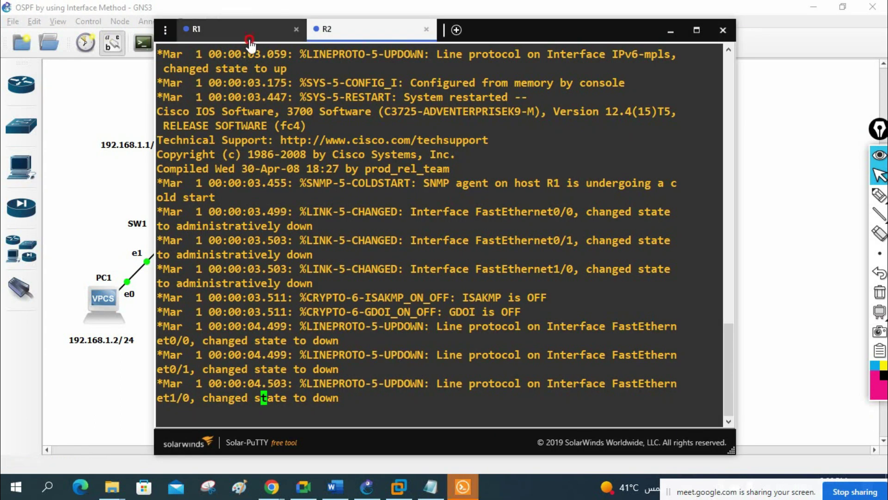
# Bring up the command prompt in R1's console, paste the copied R1 configuration, and enlarge the console window to check it
pyautogui.click(249, 40)
pyautogui.moveTo(526, 21); pyautogui.dragTo(587, 59)
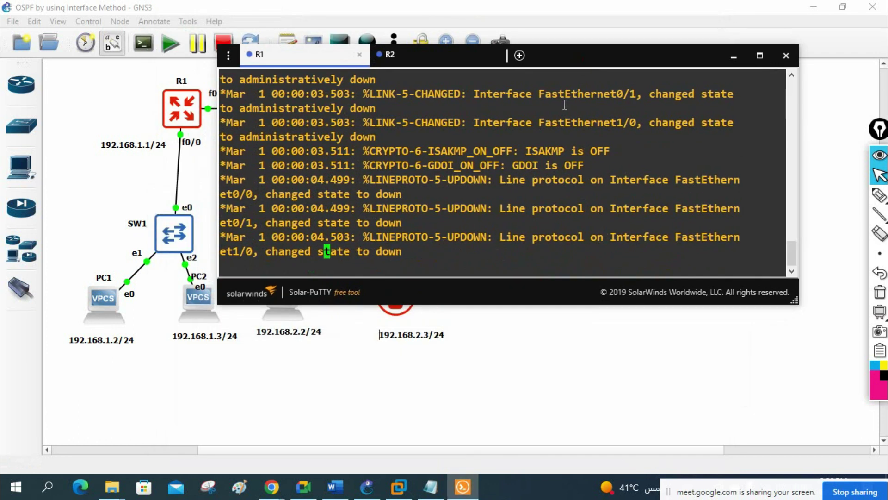
pyautogui.press('Return')
pyautogui.press('Return')
pyautogui.press('Return')
pyautogui.press('Return')
pyautogui.press('Return')
pyautogui.press('Return')
pyautogui.press('Return')
pyautogui.press('Return')
pyautogui.press('Return')
pyautogui.press('Return')
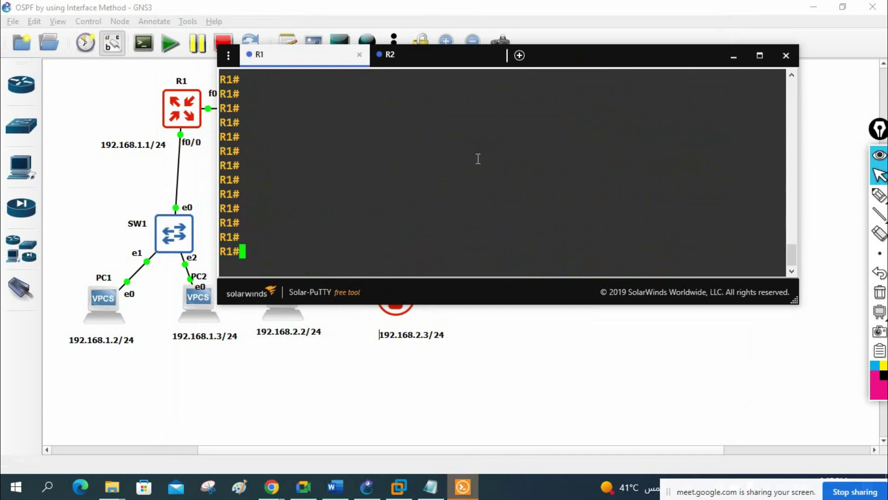
pyautogui.rightClick(476, 162)
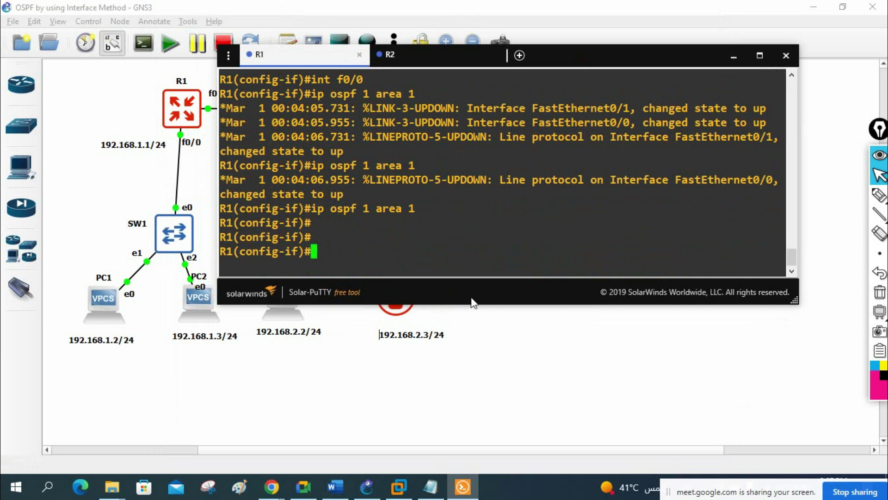
pyautogui.moveTo(471, 305); pyautogui.dragTo(483, 397)
pyautogui.scroll(6, 472, 275)
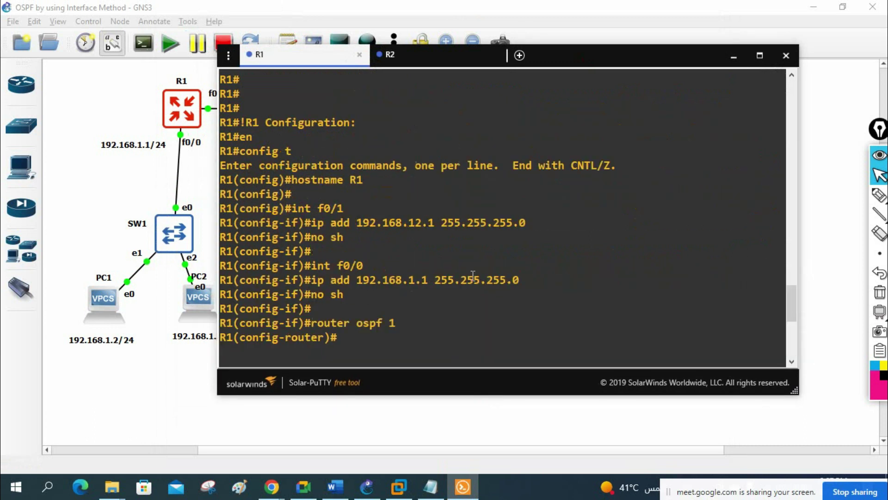
pyautogui.scroll(-6, 308, 193)
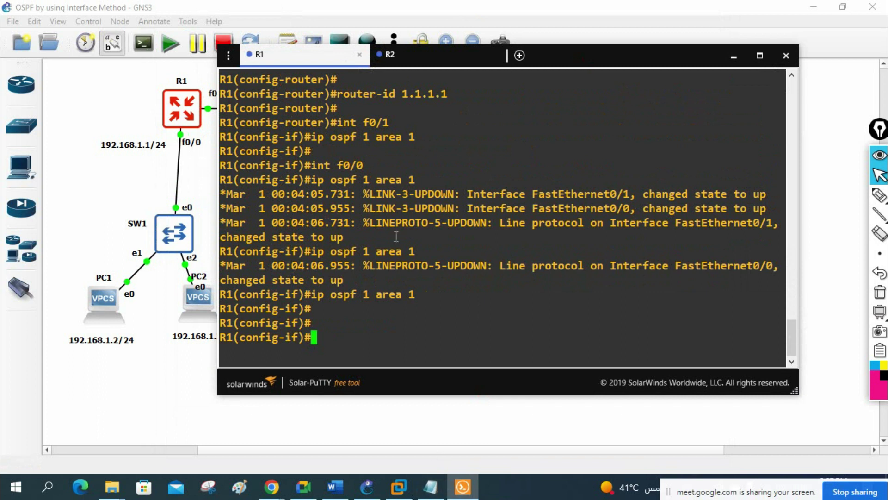
# Switch to R2's console session and bring up its command prompt
pyautogui.click(424, 56)
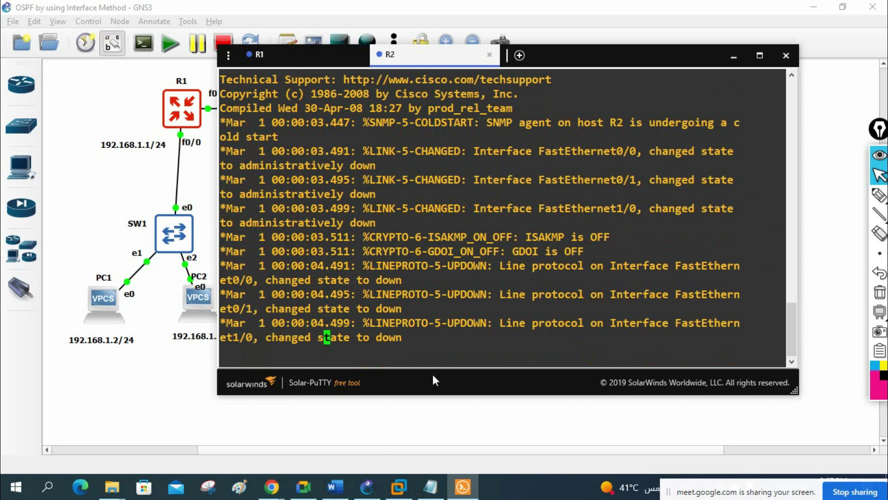
pyautogui.press('Return')
pyautogui.press('Return')
pyautogui.press('Return')
pyautogui.press('Return')
pyautogui.press('Return')
pyautogui.press('Return')
pyautogui.press('Return')
pyautogui.press('Return')
pyautogui.press('Return')
pyautogui.press('Return')
pyautogui.press('Return')
pyautogui.press('Return')
pyautogui.press('Return')
pyautogui.press('Return')
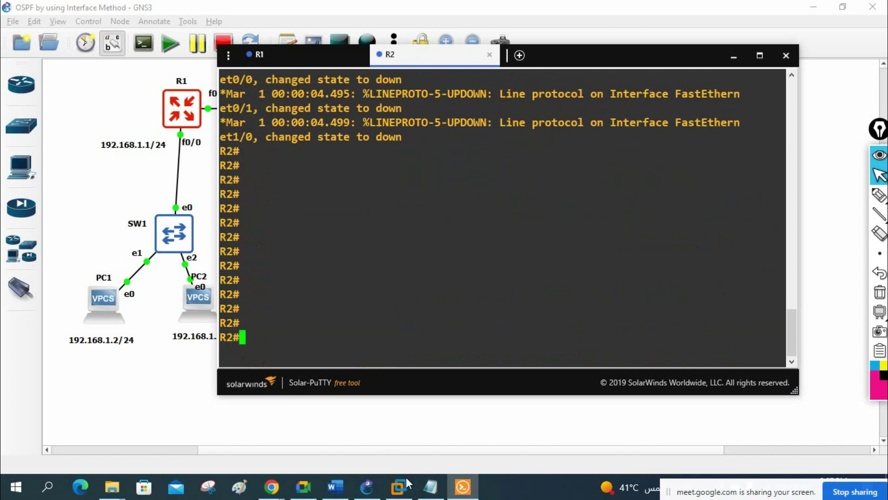
# Copy the complete R2 configuration from Notepad and paste it into R2's console
pyautogui.click(430, 487)
pyautogui.scroll(-6, 569, 311)
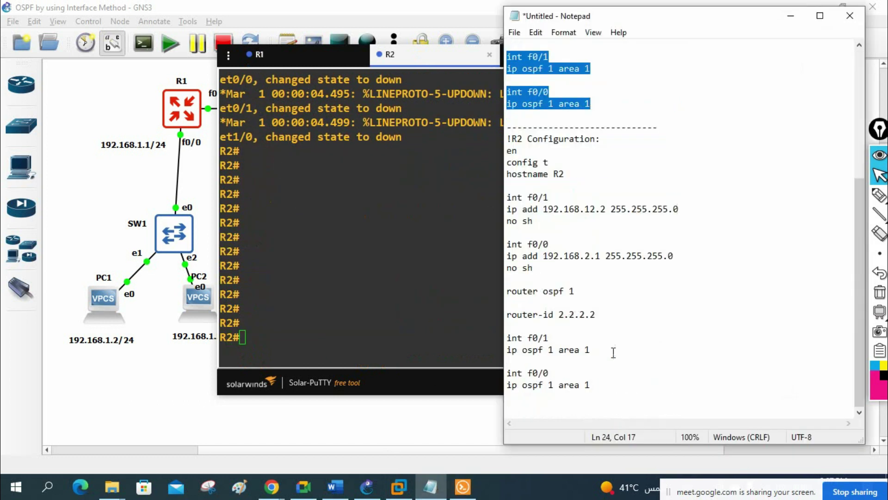
pyautogui.moveTo(610, 387); pyautogui.dragTo(501, 140)
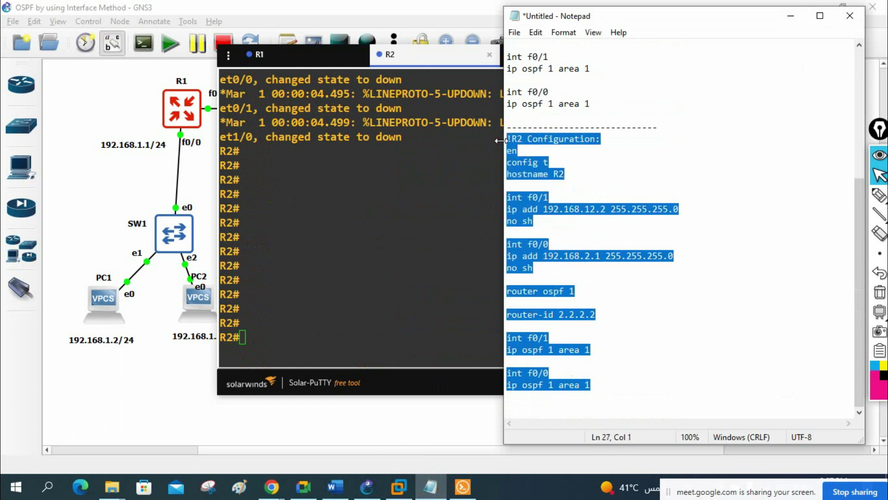
pyautogui.rightClick(376, 216)
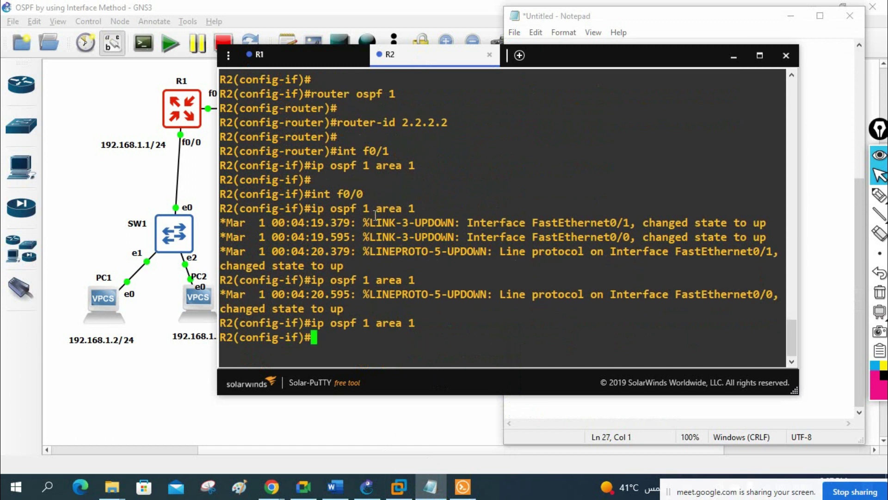
# Switch to R1's console, leave configuration mode, and display its routing table with sh ip route
pyautogui.click(277, 55)
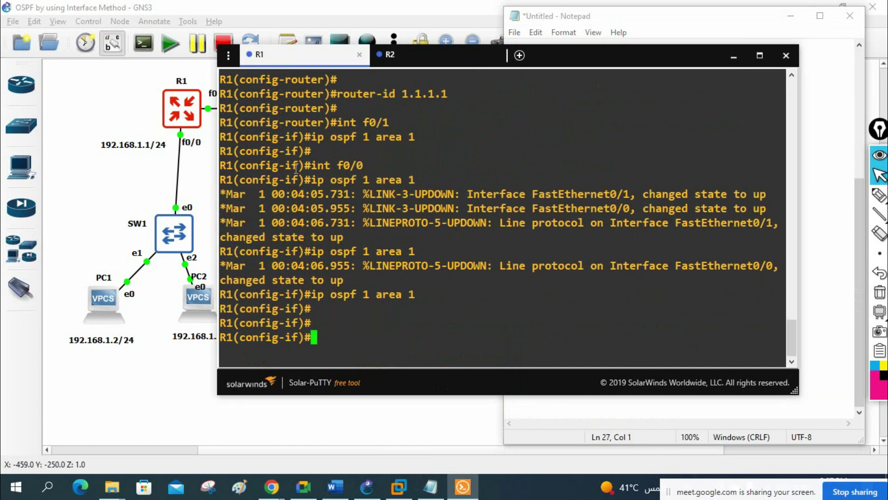
pyautogui.hotkey('ctrl', 'z')
pyautogui.press('Return')
pyautogui.press('Return')
pyautogui.write('sh ip rou')
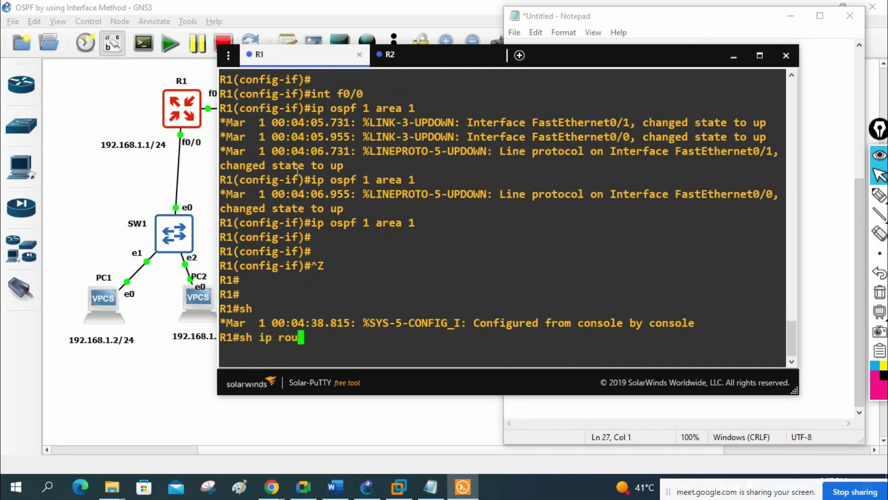
pyautogui.press('Tab')
pyautogui.press('Return')
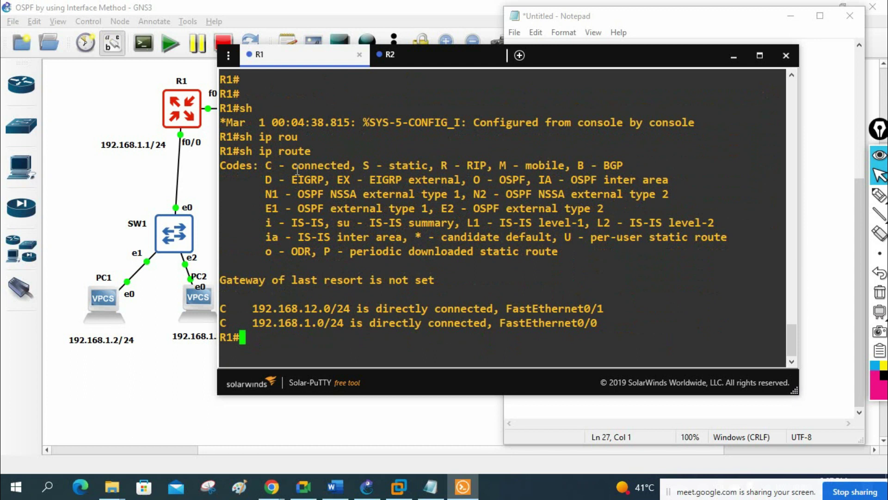
# Repeat sh ip route twice on R1 to recheck the routing table for OSPF routes
pyautogui.press('Return')
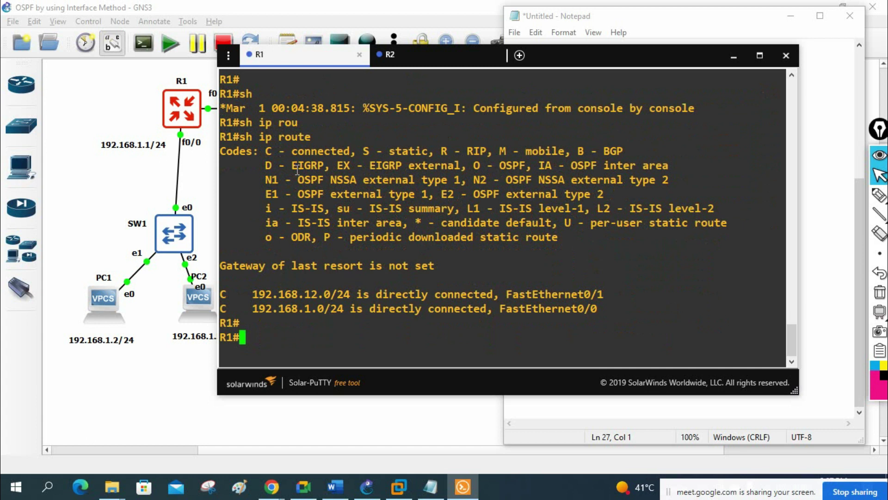
pyautogui.write('sh ip rou')
pyautogui.press('Tab')
pyautogui.press('Return')
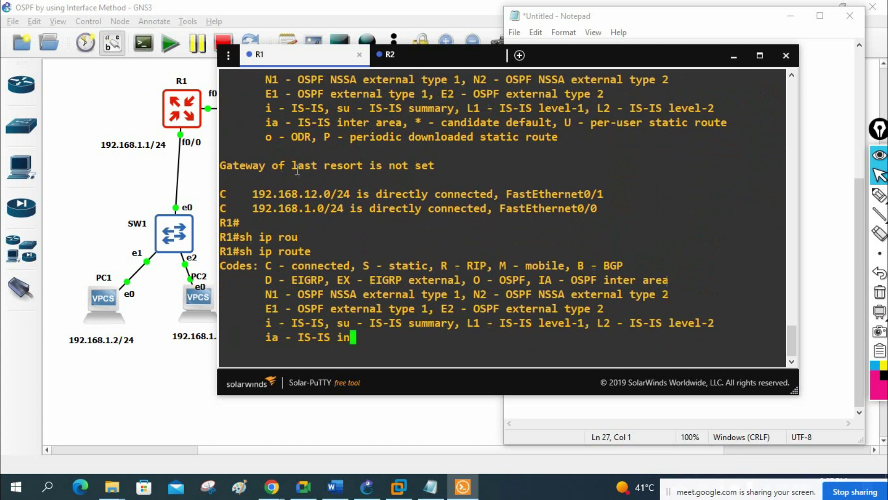
pyautogui.write('sh ip rou')
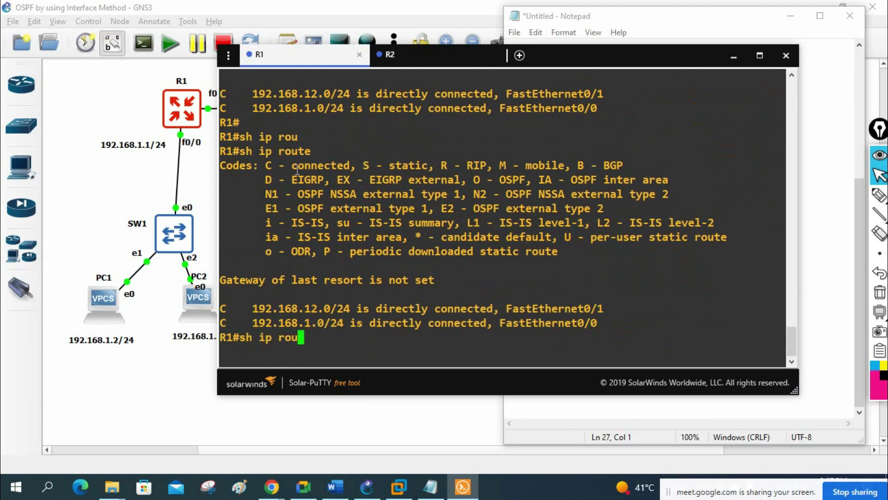
pyautogui.press('Tab')
pyautogui.press('Return')
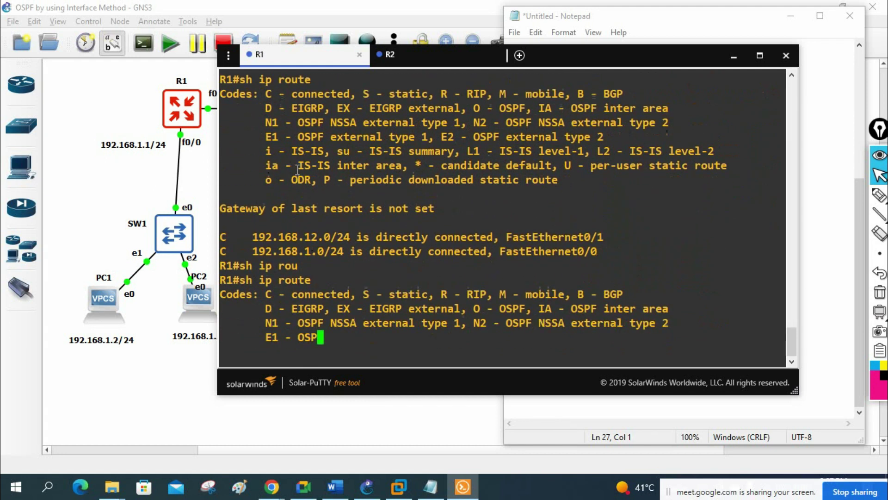
# Run sh ip protocols on R1, highlight the routing protocol line, and run the command once more
pyautogui.write('sh ip pro')
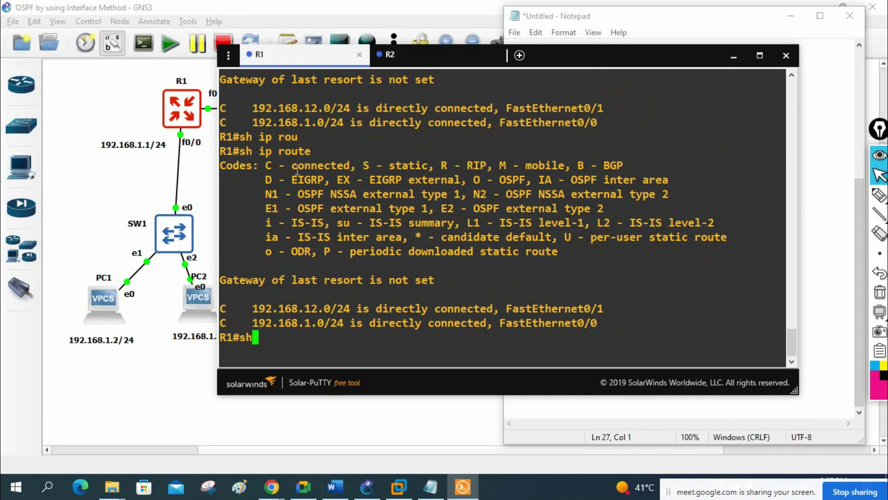
pyautogui.press('Tab')
pyautogui.press('Return')
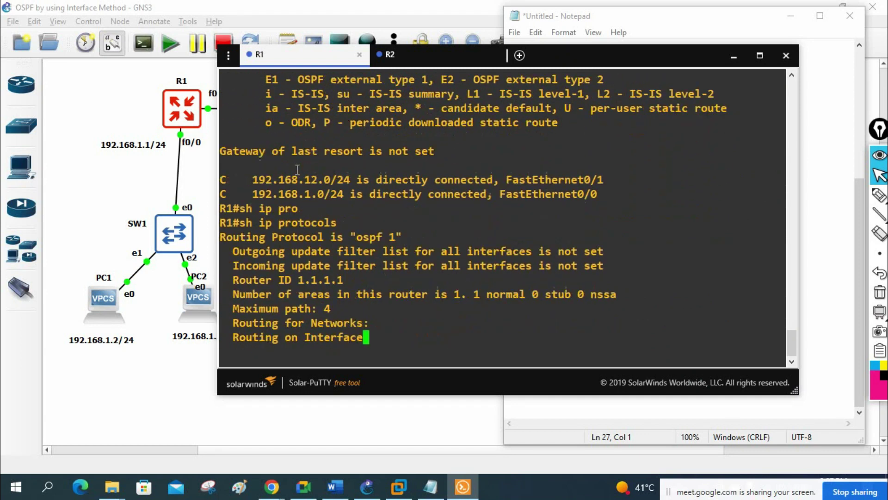
pyautogui.moveTo(418, 106); pyautogui.dragTo(243, 109)
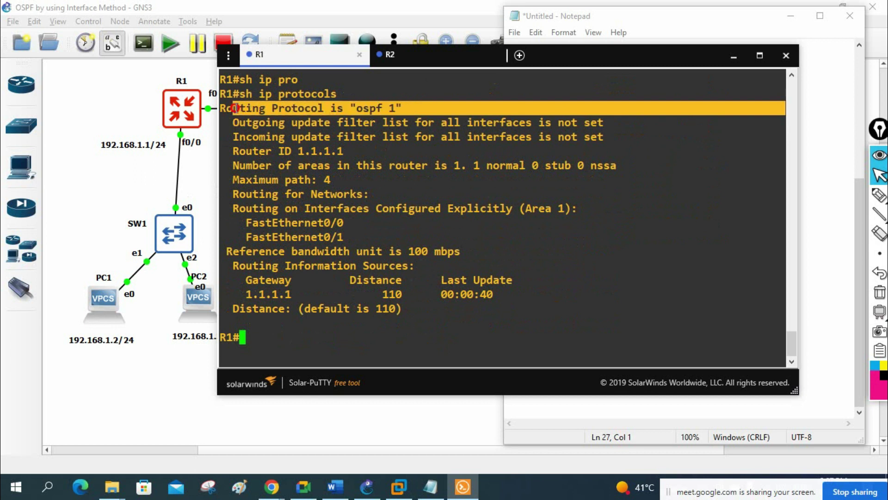
pyautogui.click(296, 188)
pyautogui.press('Up')
pyautogui.press('Return')
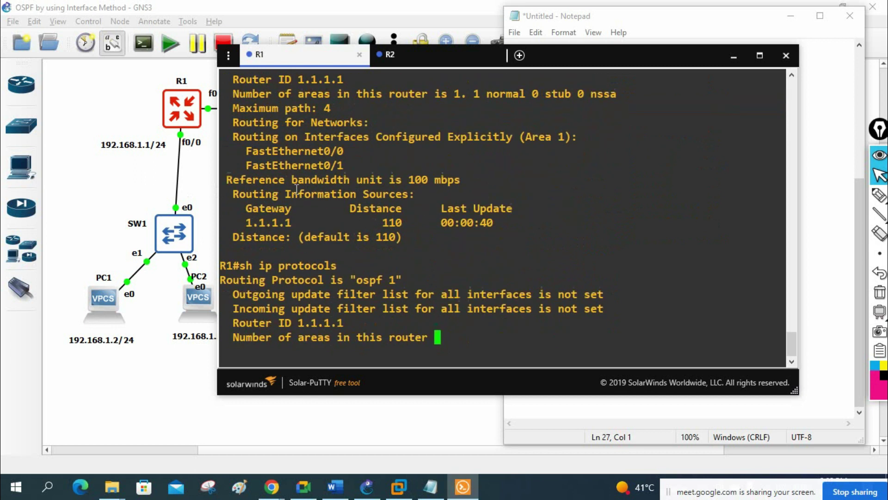
# Display R1's routing table again, highlight the OSPF adjacency message, and refresh the route listing
pyautogui.write('sh ip route')
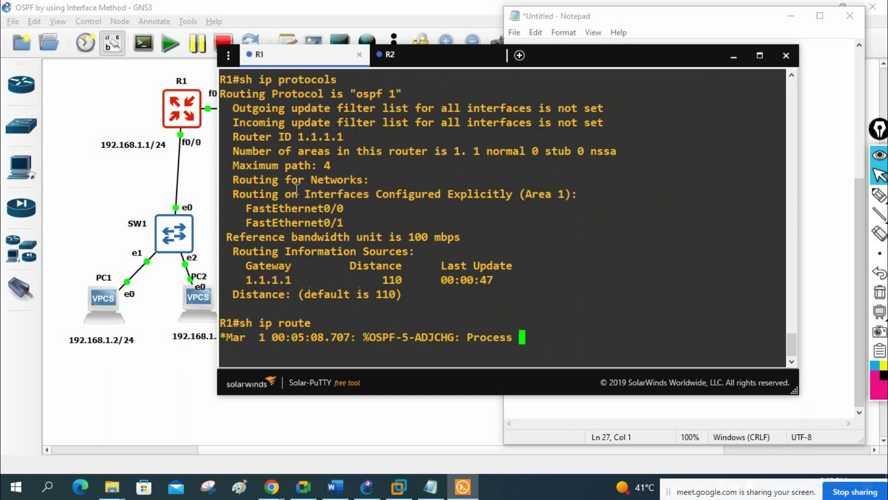
pyautogui.press('Return')
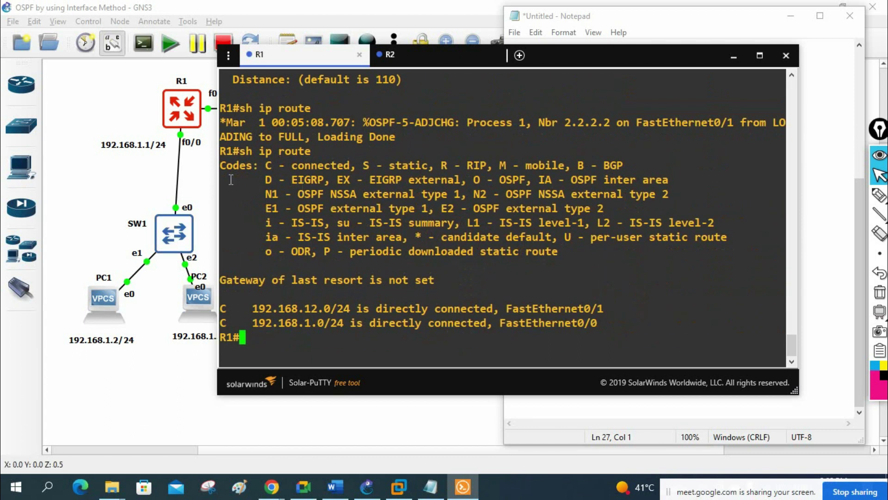
pyautogui.moveTo(221, 123); pyautogui.dragTo(775, 122)
pyautogui.click(775, 122)
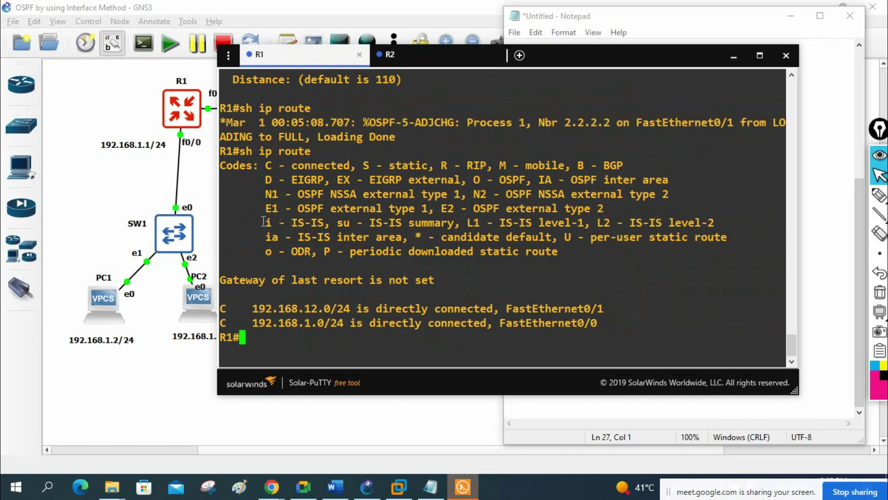
pyautogui.press('Up')
pyautogui.press('Return')
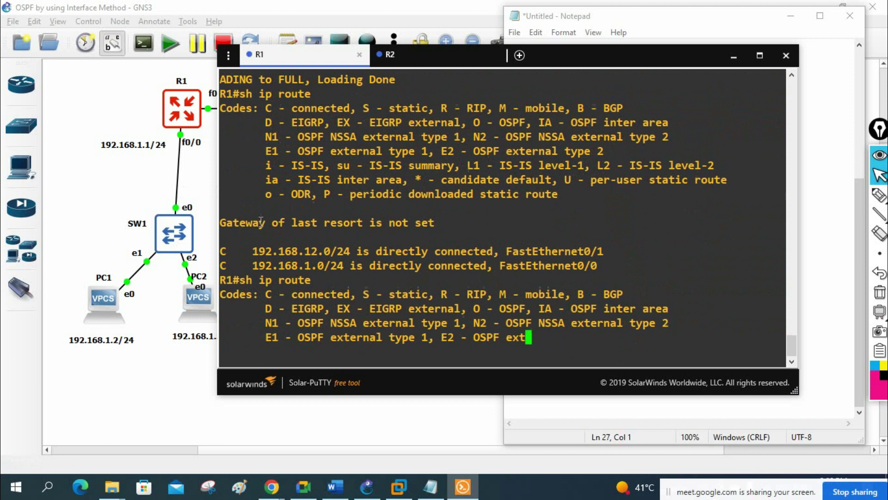
# Examine R1's OSPF route by highlighting its entry, code legend, destination network, next hop, exit interface, administrative distance and metric
pyautogui.moveTo(223, 322); pyautogui.dragTo(703, 319)
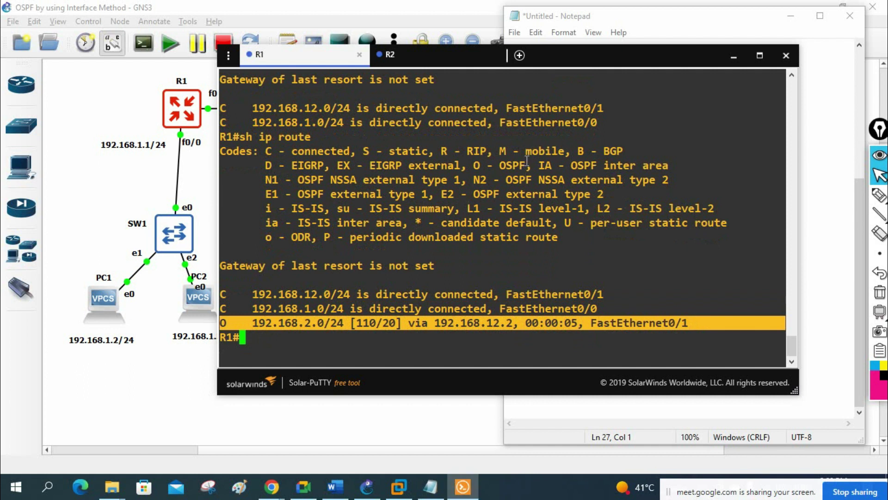
pyautogui.moveTo(531, 165); pyautogui.dragTo(472, 166)
pyautogui.moveTo(252, 323); pyautogui.dragTo(346, 322)
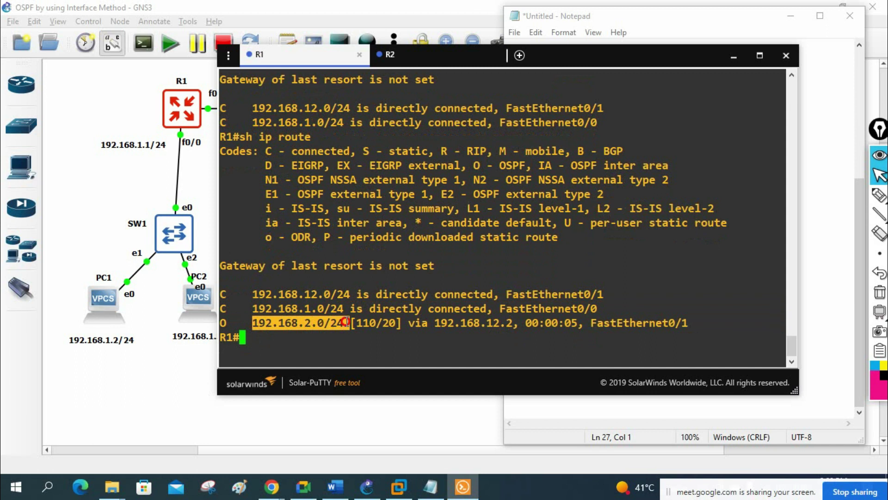
pyautogui.moveTo(436, 323); pyautogui.dragTo(512, 322)
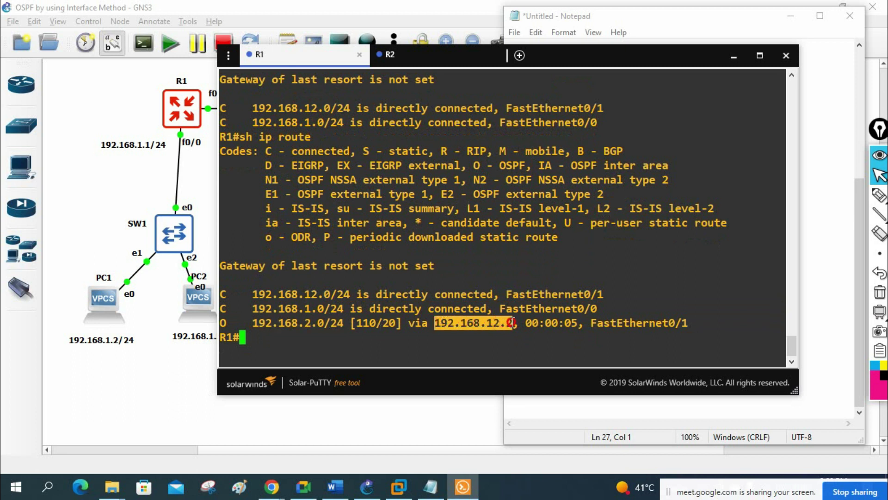
pyautogui.moveTo(526, 322); pyautogui.dragTo(696, 322)
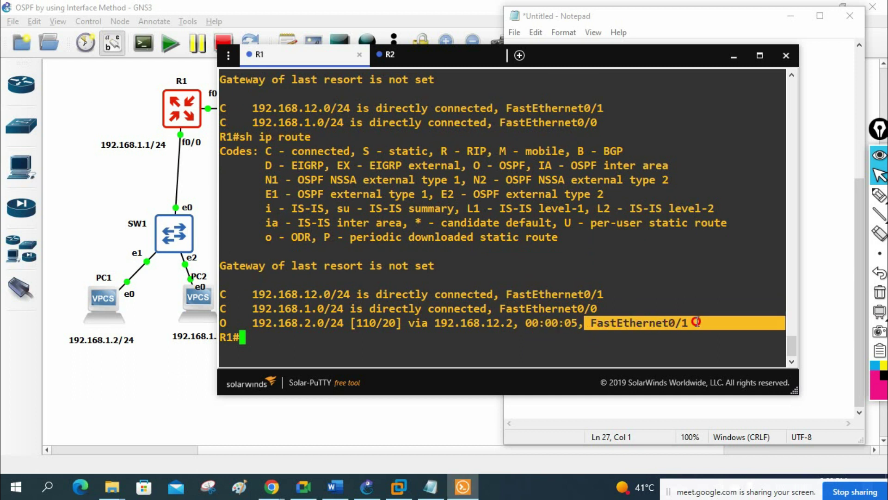
pyautogui.moveTo(382, 323); pyautogui.dragTo(358, 321)
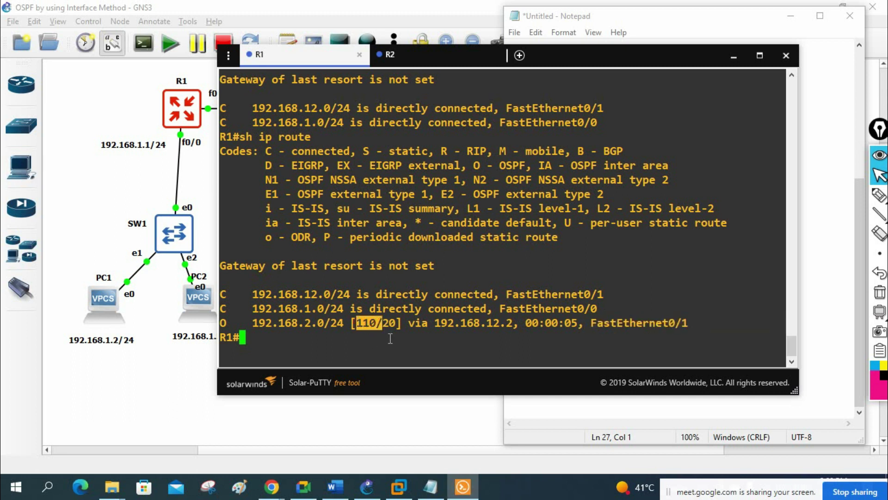
pyautogui.moveTo(399, 323); pyautogui.dragTo(385, 323)
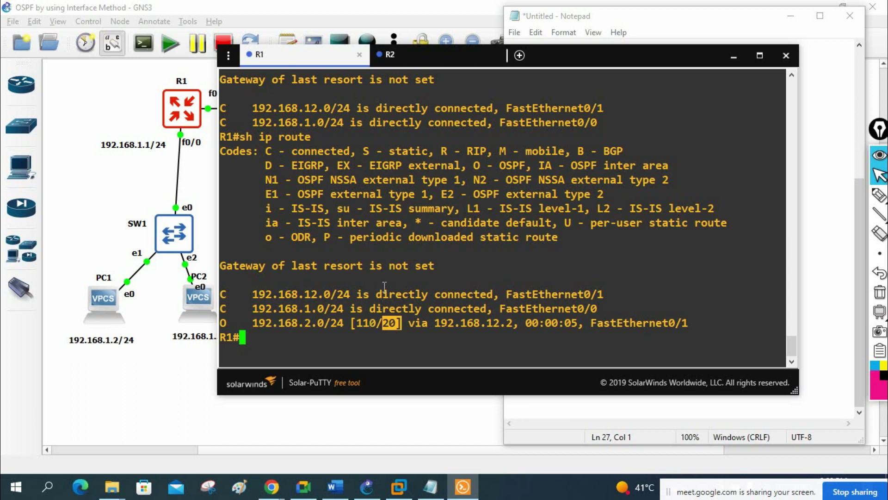
# List only R1's OSPF routes with sh ip route ospf and highlight the resulting route entry
pyautogui.click(294, 294)
pyautogui.press('Up')
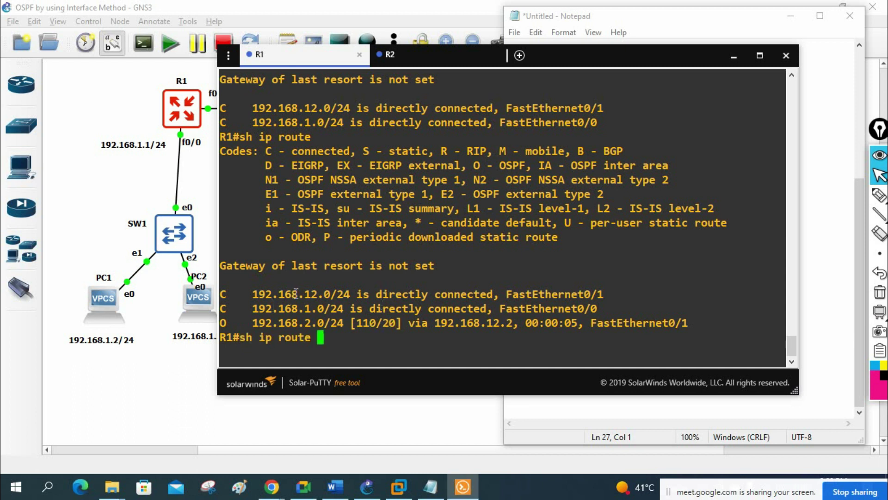
pyautogui.write('os')
pyautogui.press('Tab')
pyautogui.press('Return')
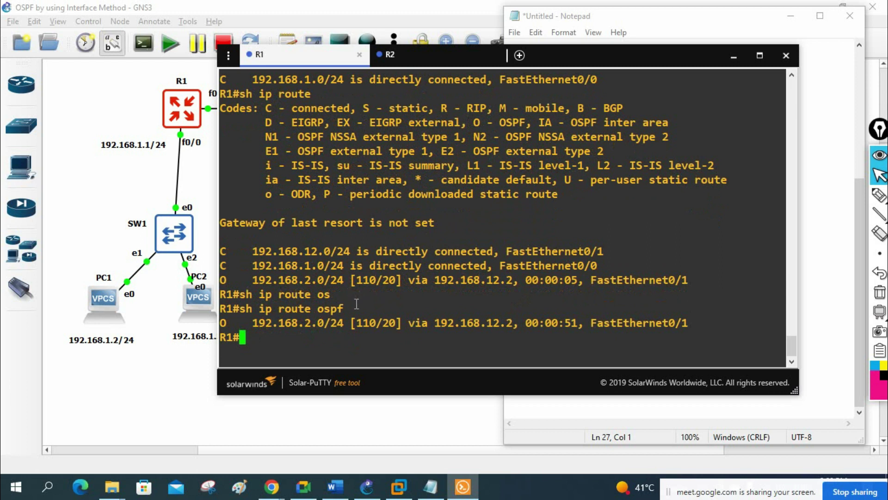
pyautogui.moveTo(220, 323); pyautogui.dragTo(726, 323)
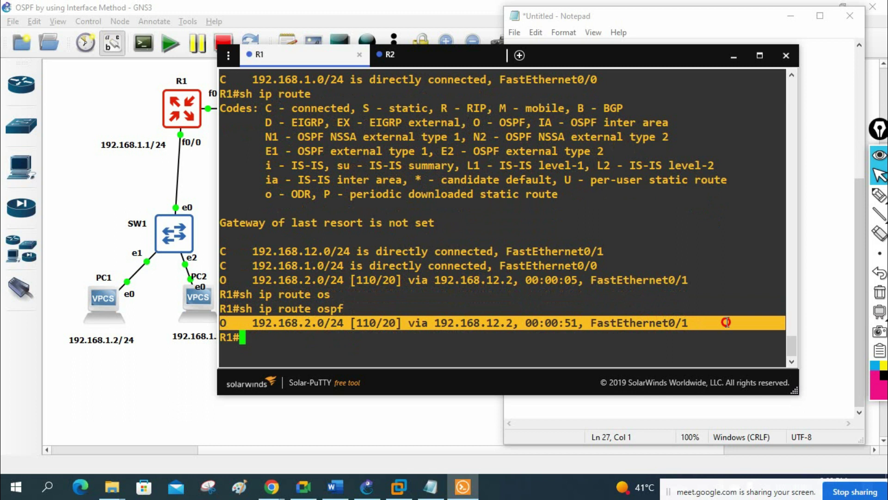
pyautogui.click(513, 323)
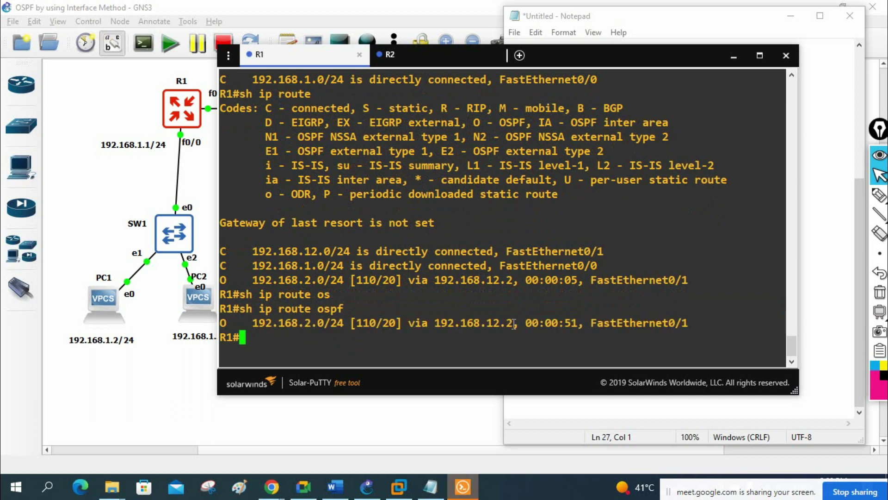
# Minimize the console window and return to the beginning of the configuration notes in Notepad
pyautogui.click(732, 62)
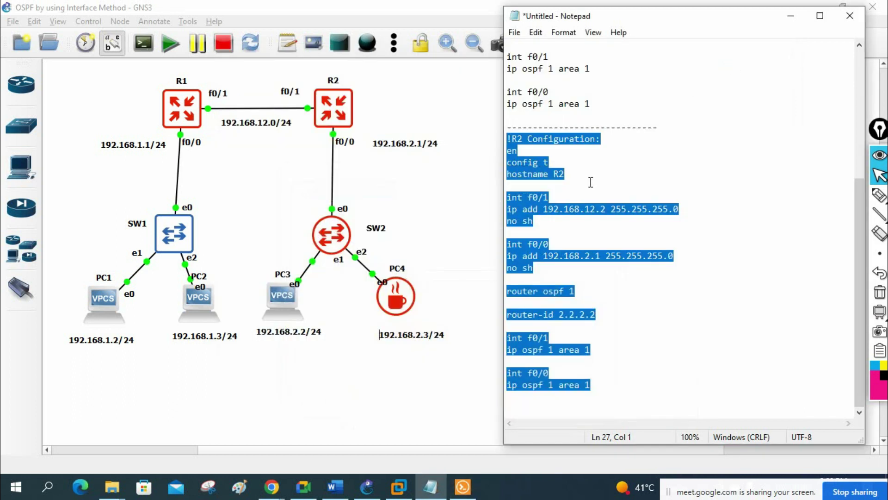
pyautogui.click(601, 183)
pyautogui.scroll(3, 601, 181)
pyautogui.scroll(3, 601, 182)
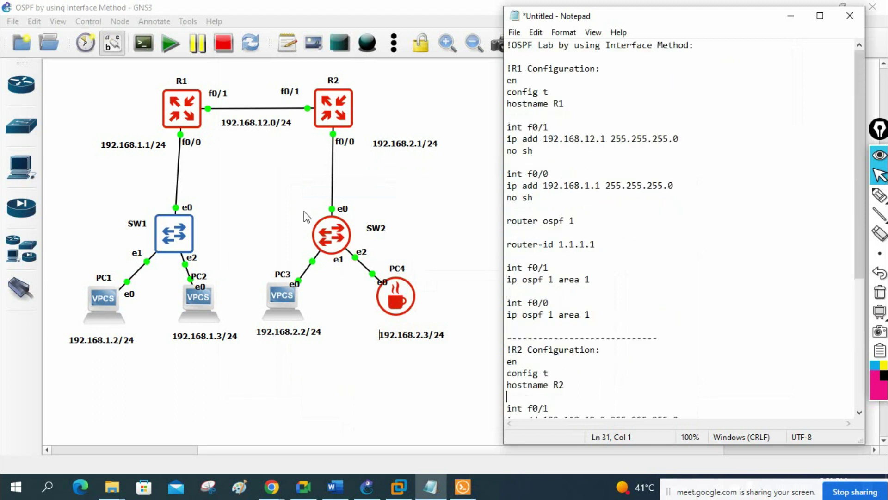
# Open PC1's console from the GNS3 topology and display its current IP settings with sh ip
pyautogui.rightClick(106, 302)
pyautogui.click(138, 23)
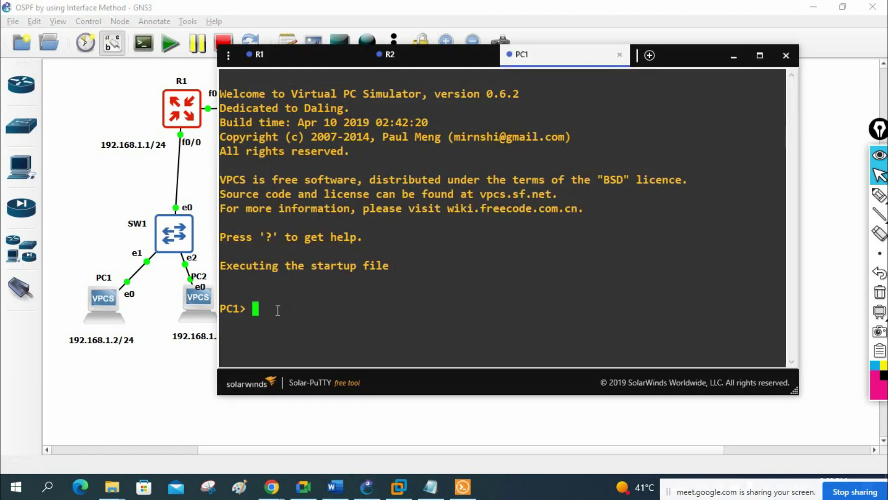
pyautogui.write('sh ip')
pyautogui.press('Return')
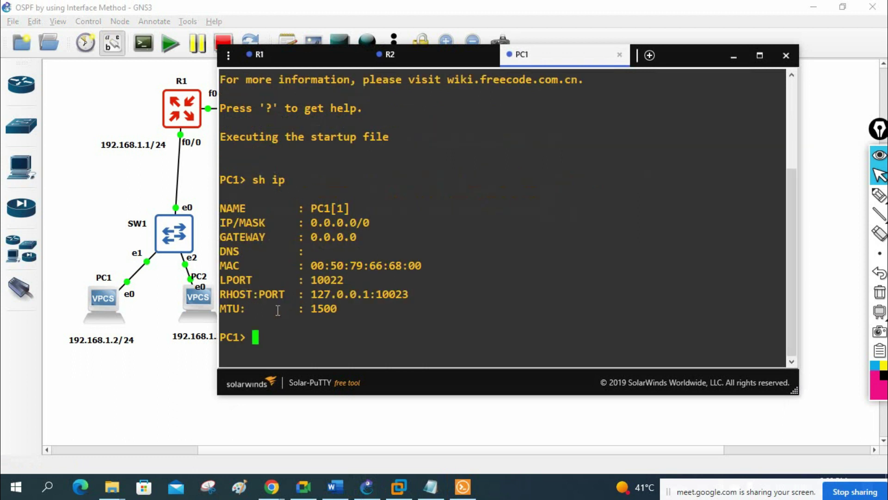
# Assign PC1 the address 192.168.1.2/24 with gateway 192.168.1.1
pyautogui.write('ip 192.')
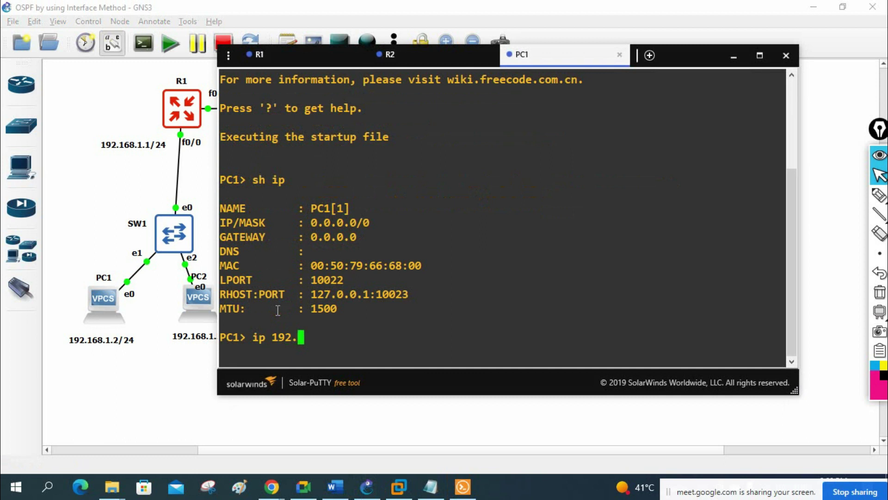
pyautogui.write('168.1.2/2')
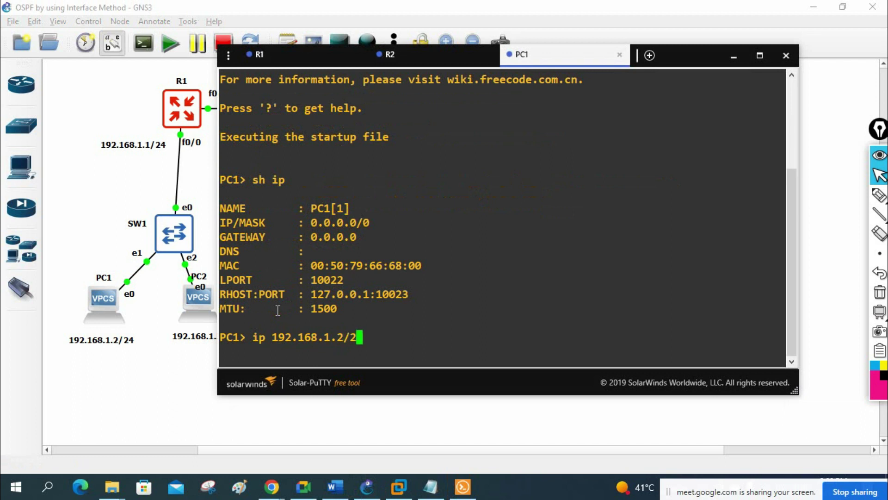
pyautogui.write('4 192.168.1.1')
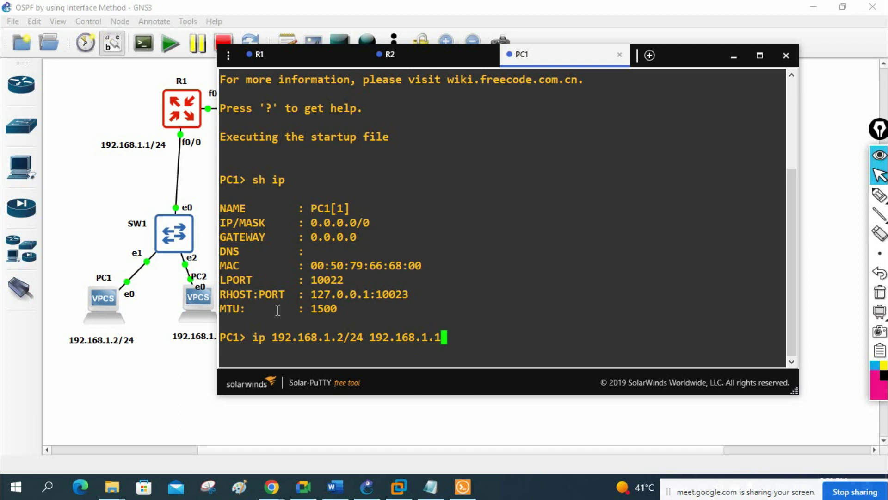
pyautogui.press('Return')
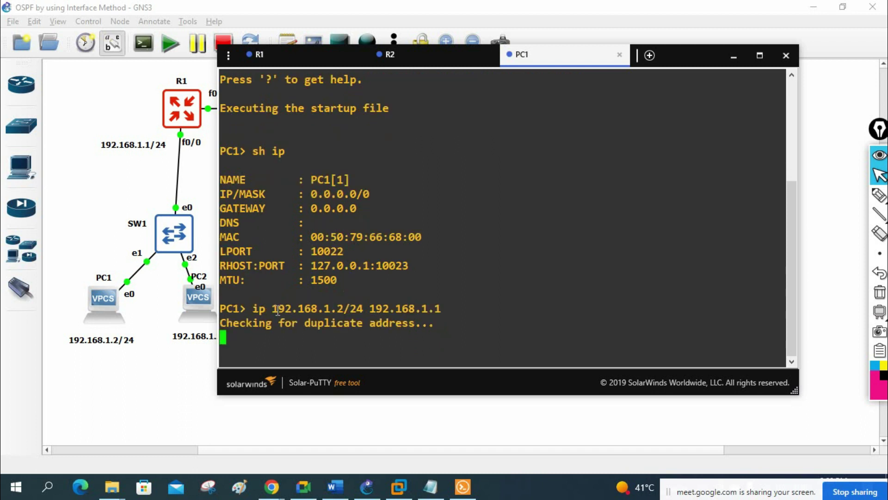
# Save PC1's configuration and display its IP settings with sh ip, highlighting the IP/mask and gateway lines
pyautogui.write('save')
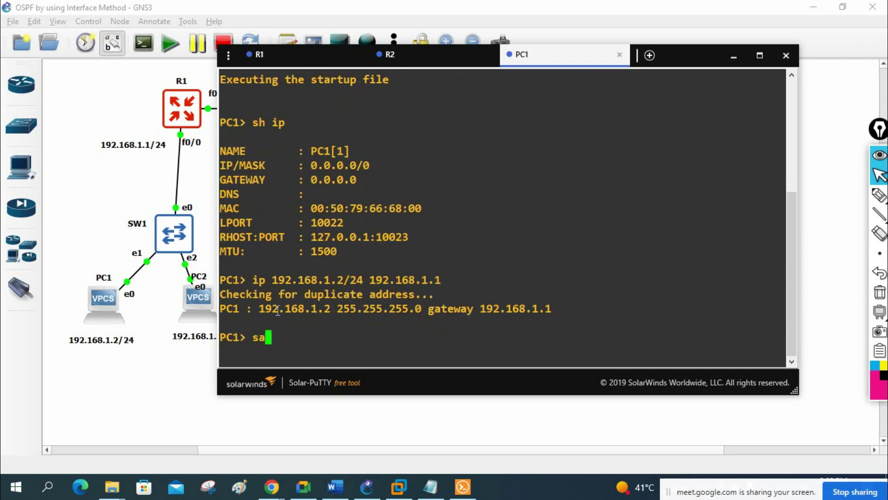
pyautogui.press('Return')
pyautogui.write('sh ip')
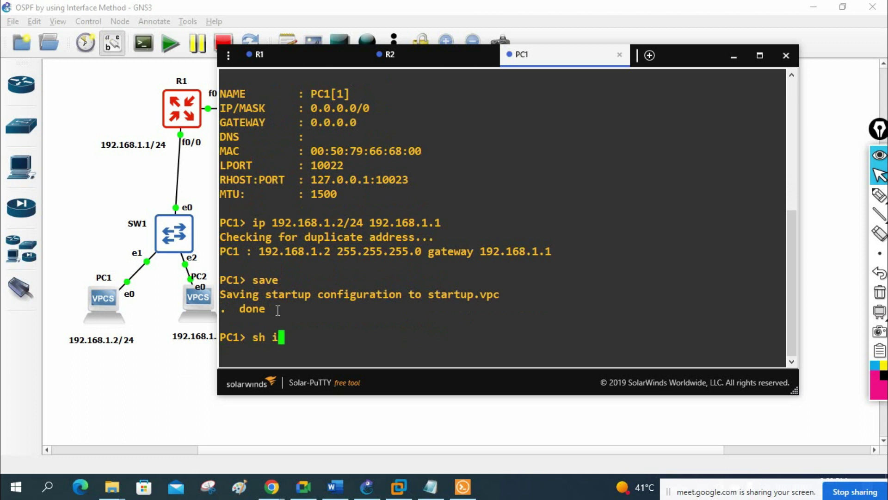
pyautogui.press('Return')
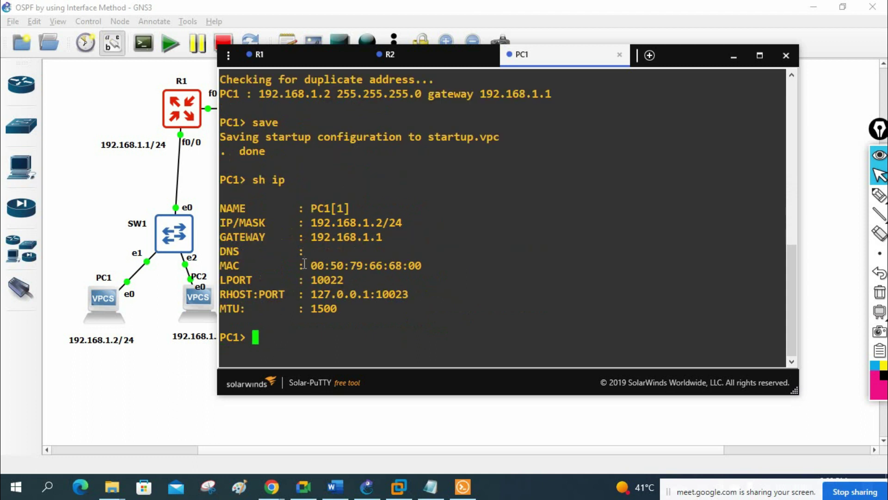
pyautogui.moveTo(306, 222)
pyautogui.mouseDown()
pyautogui.moveTo(412, 222)
pyautogui.moveTo(411, 232)
pyautogui.mouseUp()
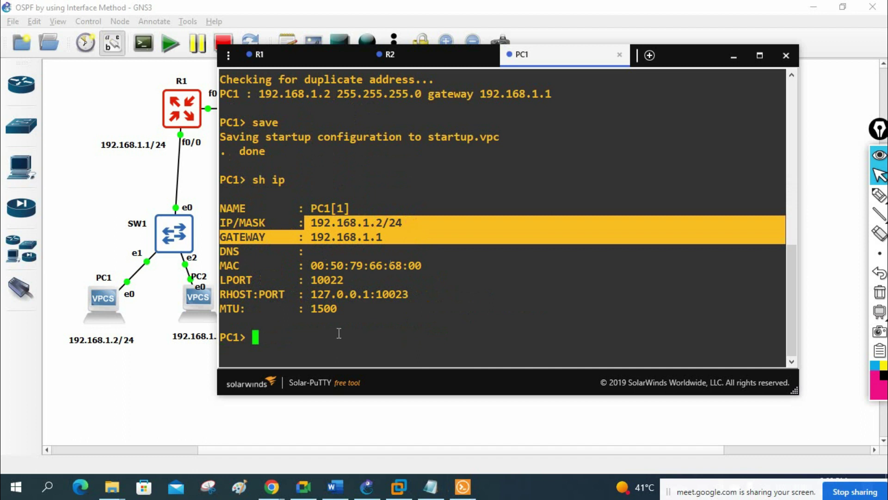
# Open PC3's console from the GNS3 topology and display its current IP settings with sh ip
pyautogui.click(208, 444)
pyautogui.rightClick(277, 303)
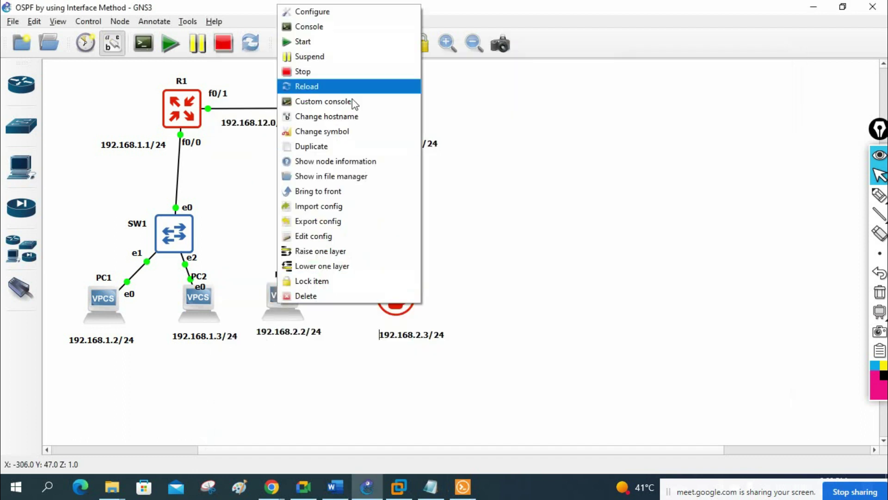
pyautogui.click(363, 27)
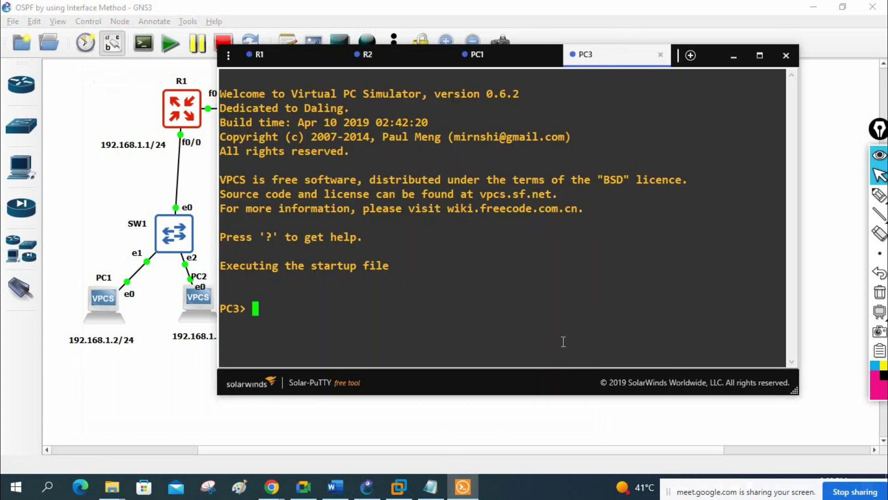
pyautogui.write('sh i')
pyautogui.write('p')
pyautogui.press('Return')
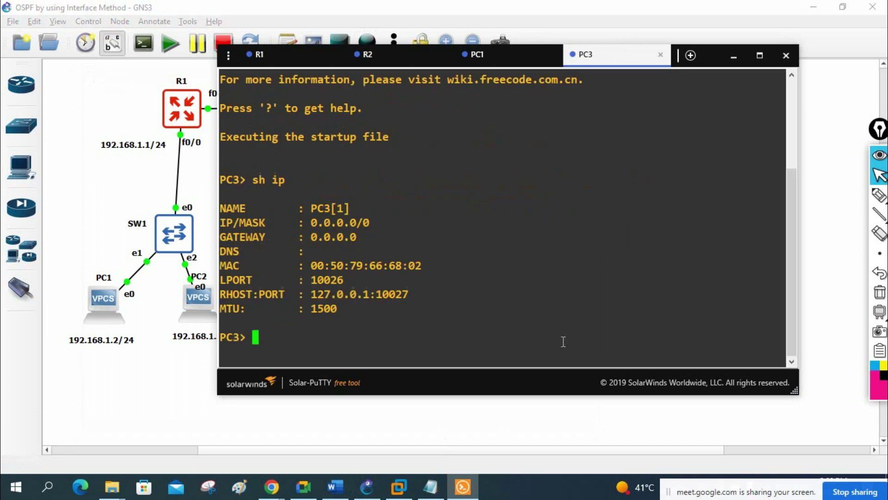
# Assign PC3 the address 192.168.2.2/24 with gateway 192.168.2.1 and check it against the R2 side of the topology
pyautogui.write('ip 192.168.2.2/24 192.168.')
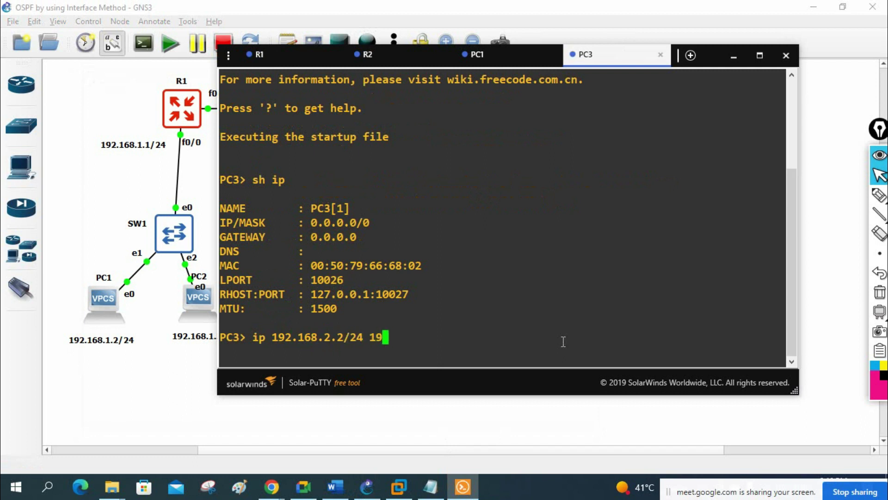
pyautogui.write('2.168.2')
pyautogui.press('Return')
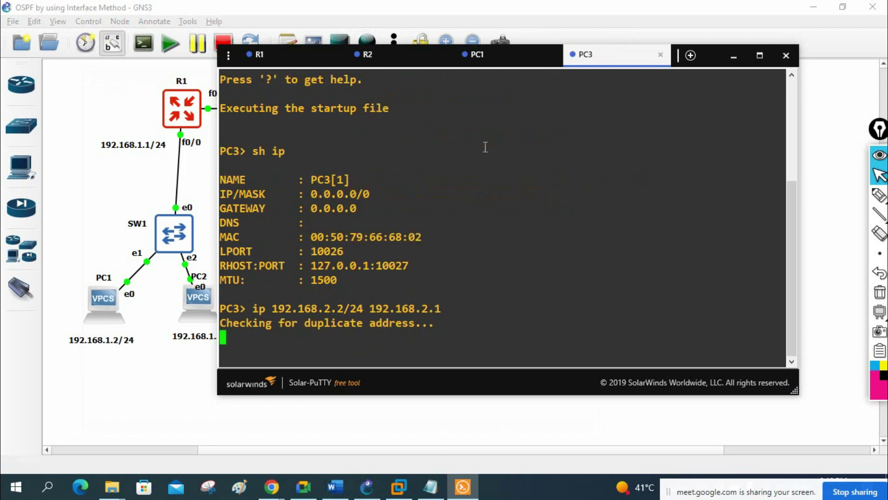
pyautogui.click(613, 64)
pyautogui.moveTo(614, 63); pyautogui.dragTo(622, 292)
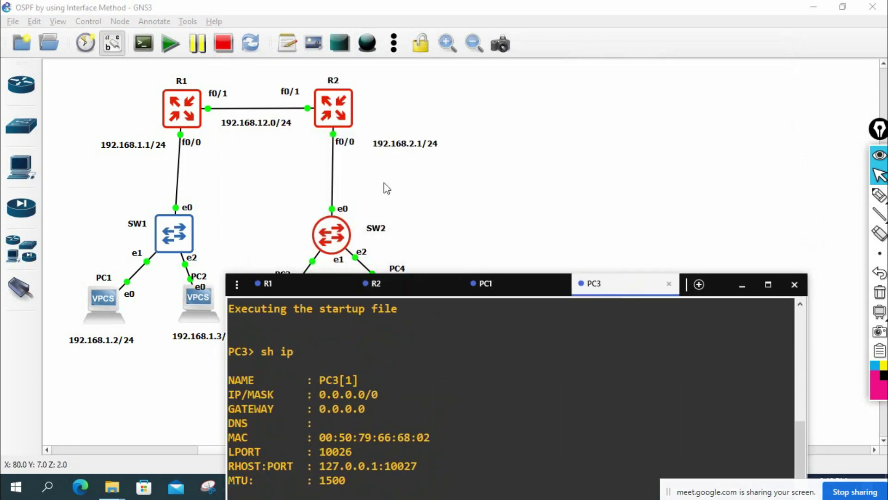
pyautogui.moveTo(620, 289); pyautogui.dragTo(615, 70)
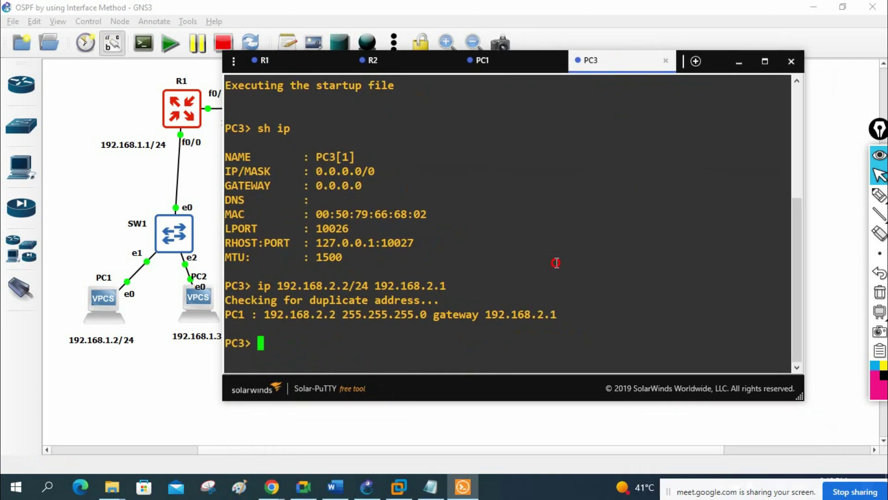
# Save PC3's configuration and verify it with sh ip, highlighting the IP/mask and gateway entries
pyautogui.write('save')
pyautogui.press('Return')
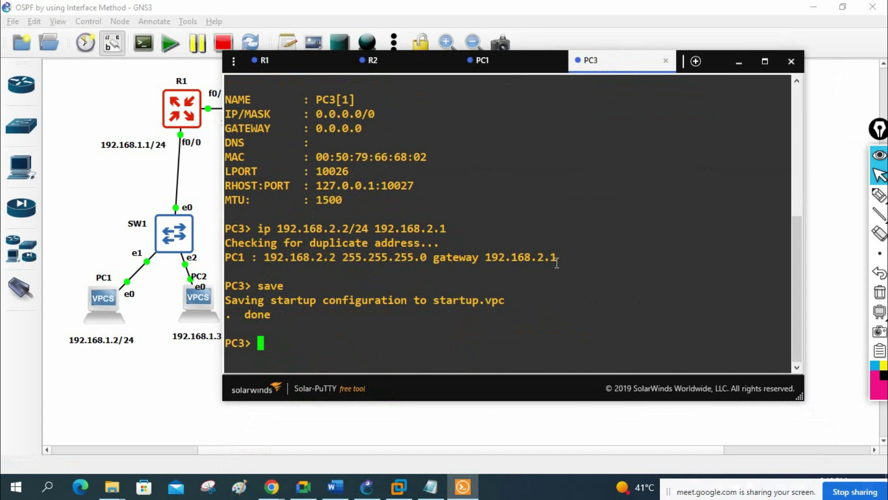
pyautogui.write('sh ip')
pyautogui.press('Return')
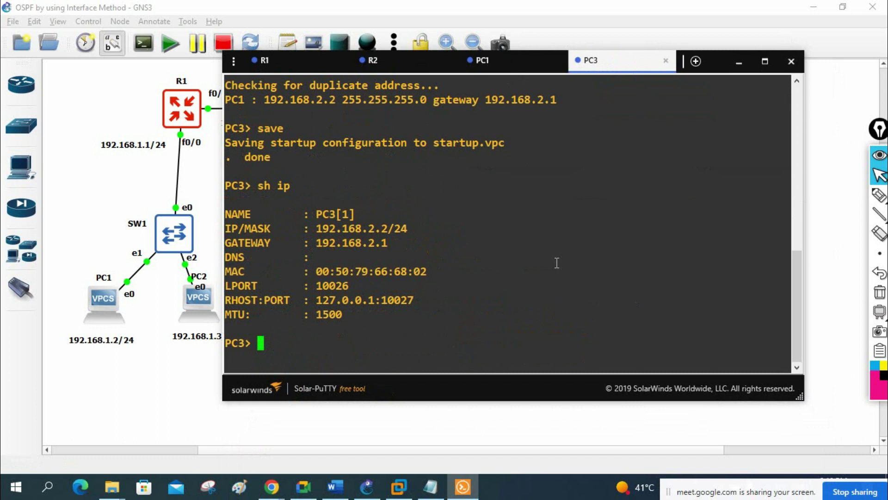
pyautogui.moveTo(413, 228); pyautogui.dragTo(272, 232)
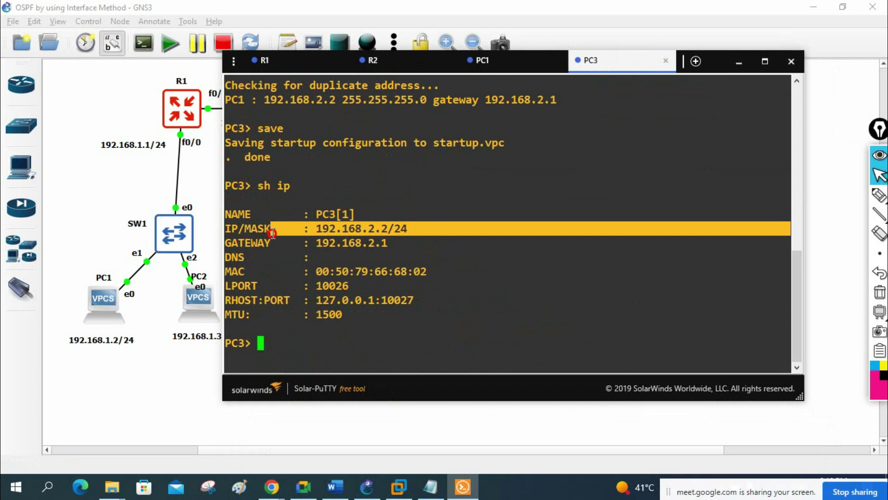
pyautogui.moveTo(402, 244); pyautogui.dragTo(296, 242)
# Discard the partly entered sh command and save PC3's configuration once more
pyautogui.write('sh')
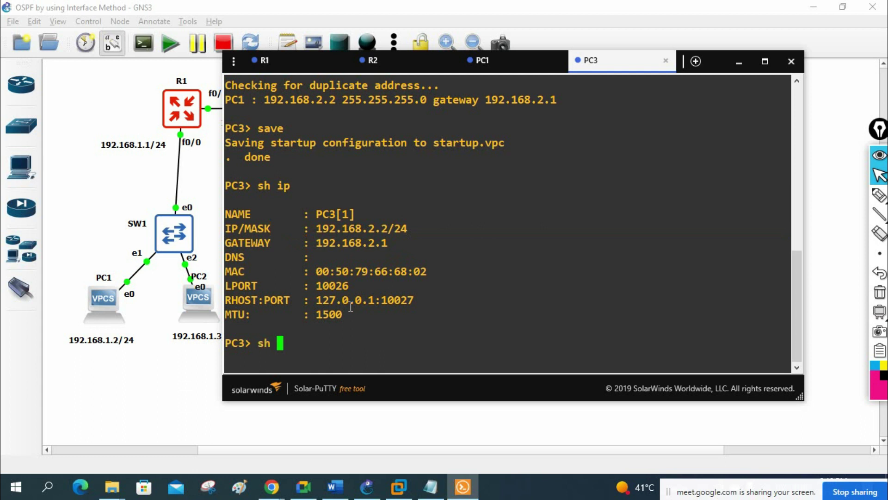
pyautogui.press('BackSpace')
pyautogui.press('BackSpace')
pyautogui.press('BackSpace')
pyautogui.write('save')
pyautogui.press('Return')
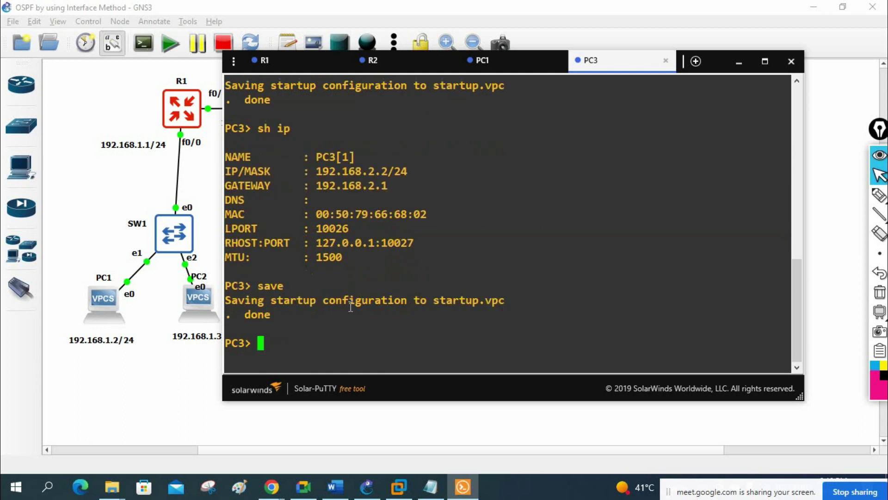
# Ping PC3 at 192.168.2.2 from PC1's console and highlight the first result line
pyautogui.click(478, 61)
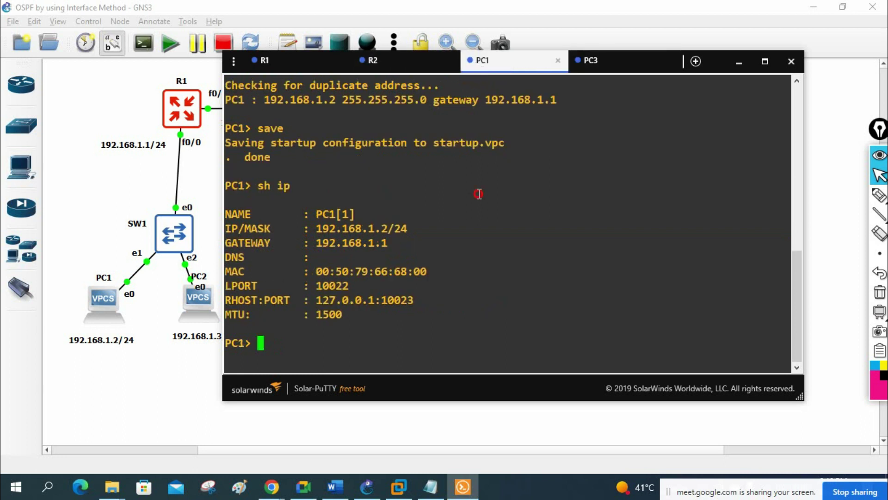
pyautogui.write('ping 192.168.2.2')
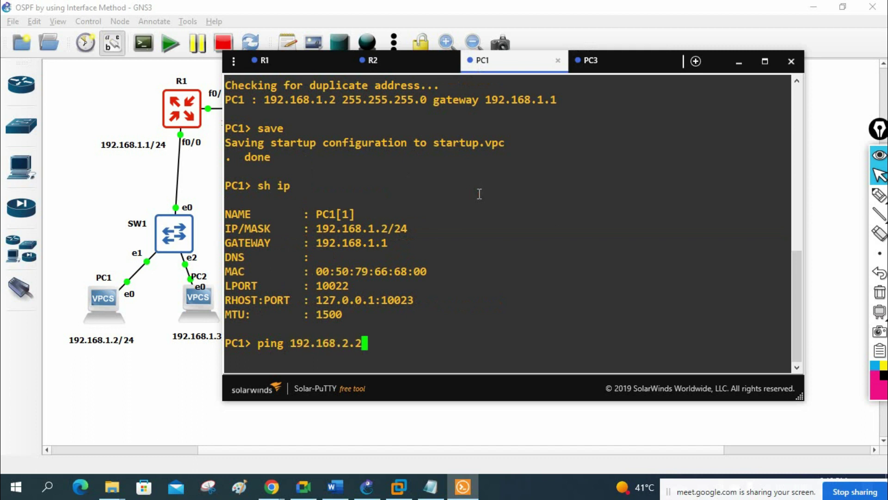
pyautogui.press('Return')
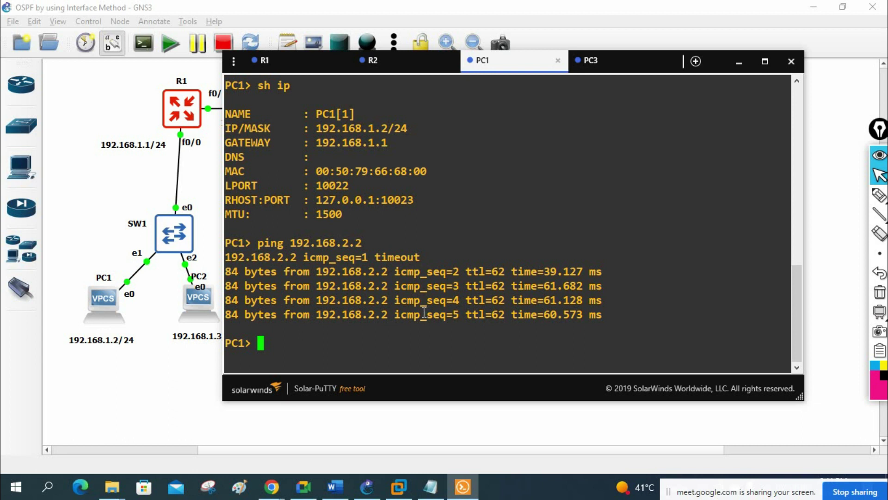
pyautogui.moveTo(420, 257); pyautogui.dragTo(225, 256)
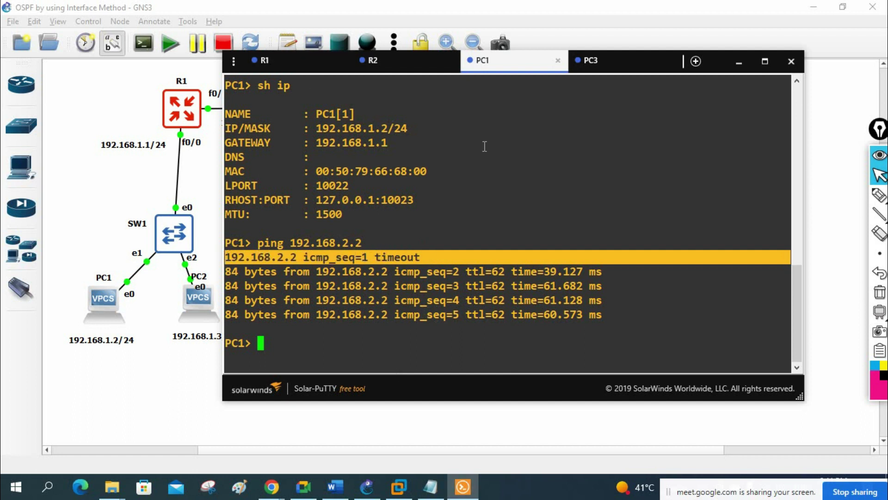
pyautogui.click(416, 258)
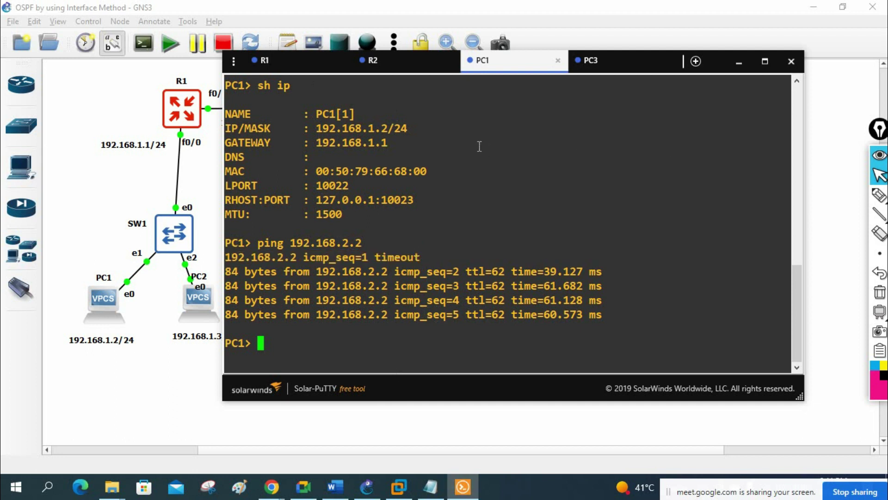
# Review R1's OSPF commands in the Notepad notes, highlighting from router ospf 1 through the f0/0 line ip ospf 1 area 1
pyautogui.scroll(6, 609, 185)
pyautogui.scroll(-6, 608, 184)
pyautogui.click(437, 488)
pyautogui.moveTo(590, 315); pyautogui.dragTo(492, 221)
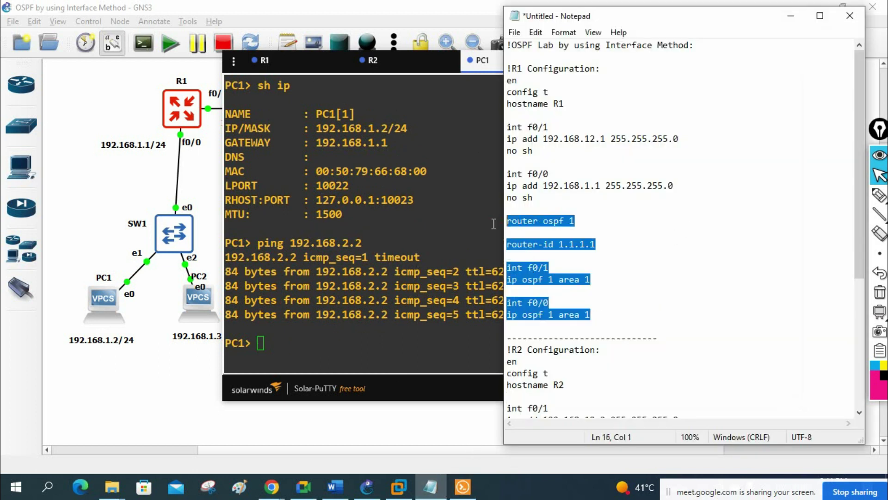
pyautogui.click(593, 319)
pyautogui.moveTo(593, 318); pyautogui.dragTo(506, 221)
pyautogui.click(686, 279)
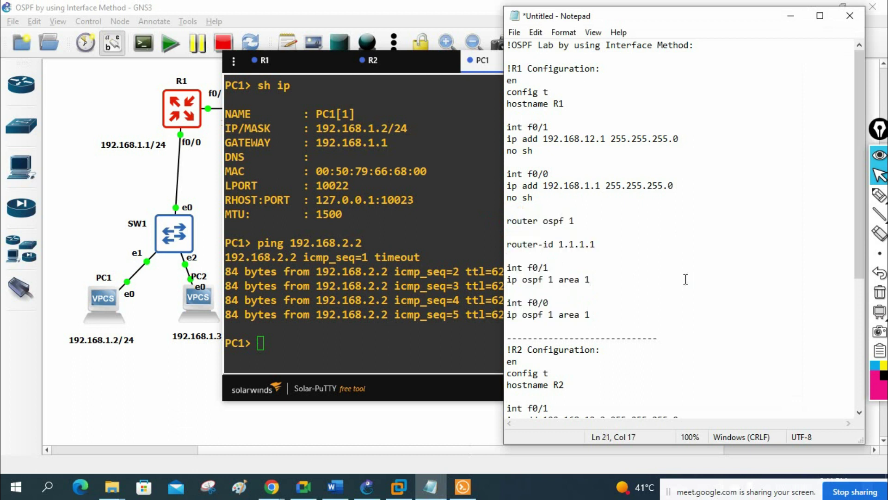